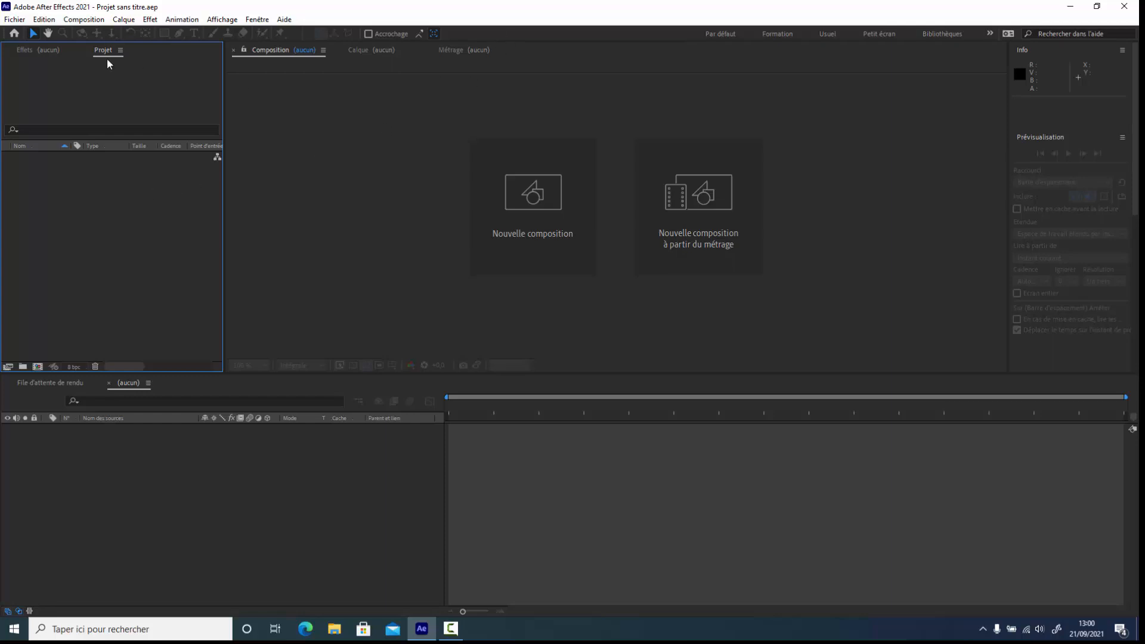
Create a new composition with the HDV/HDTV 720 25 preset and a duration of 8 seconds.
left_click(84, 19)
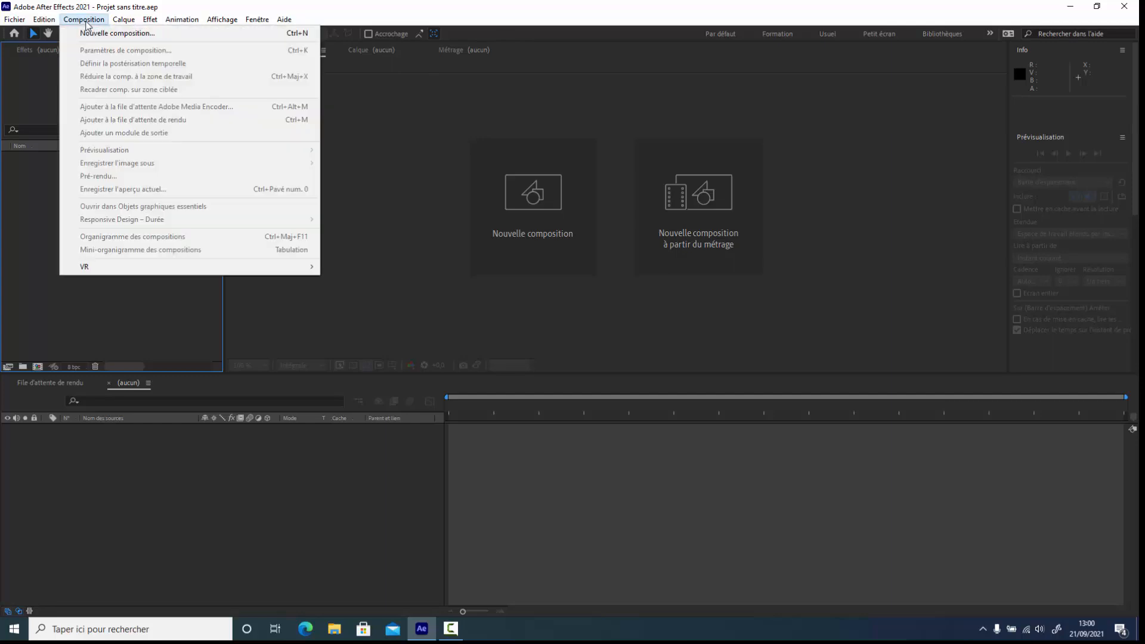
left_click(89, 31)
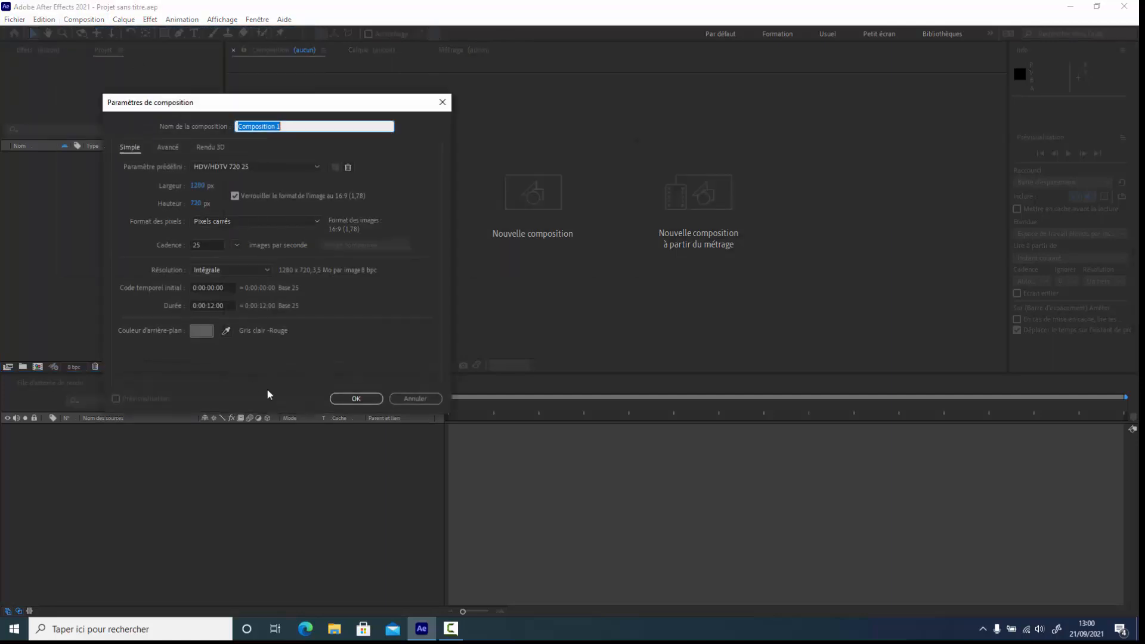
left_click(215, 305)
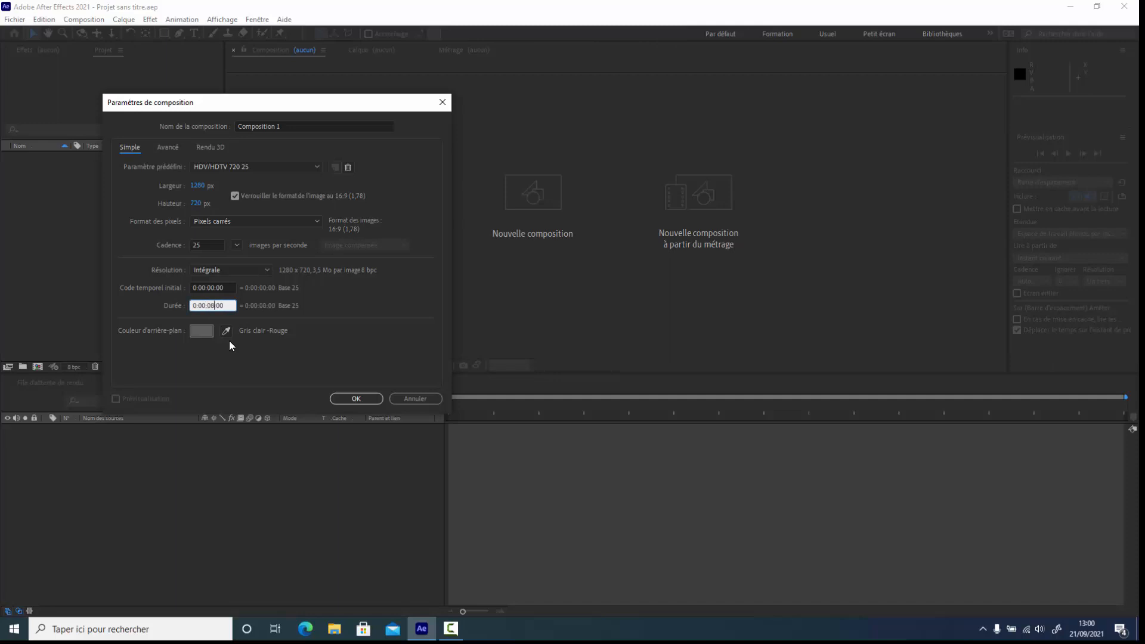
left_click(249, 384)
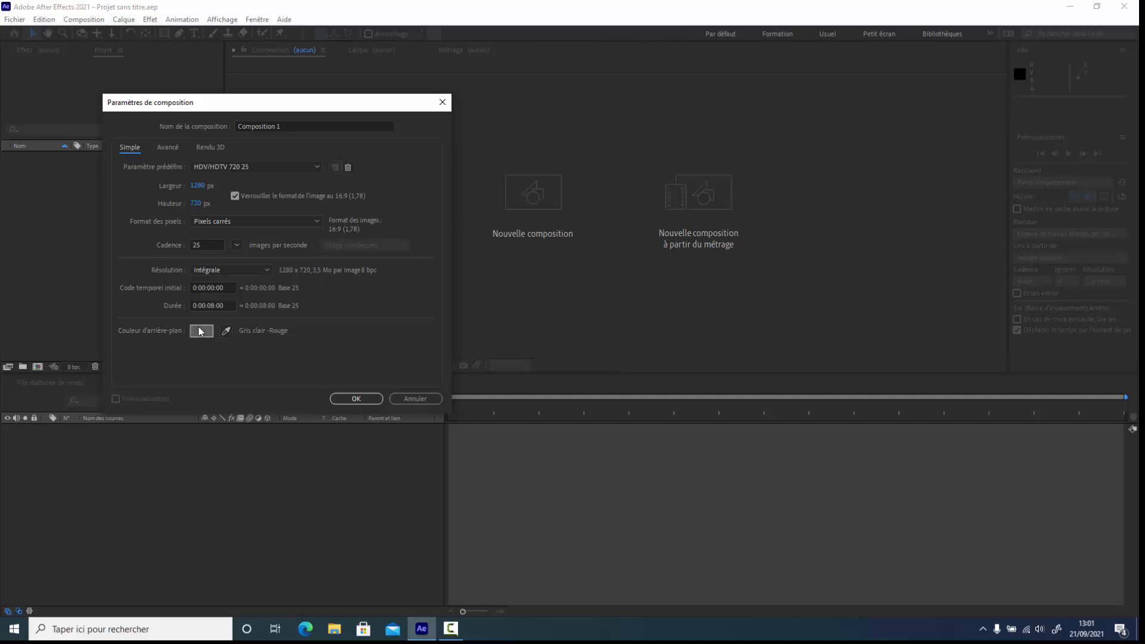
left_click(355, 398)
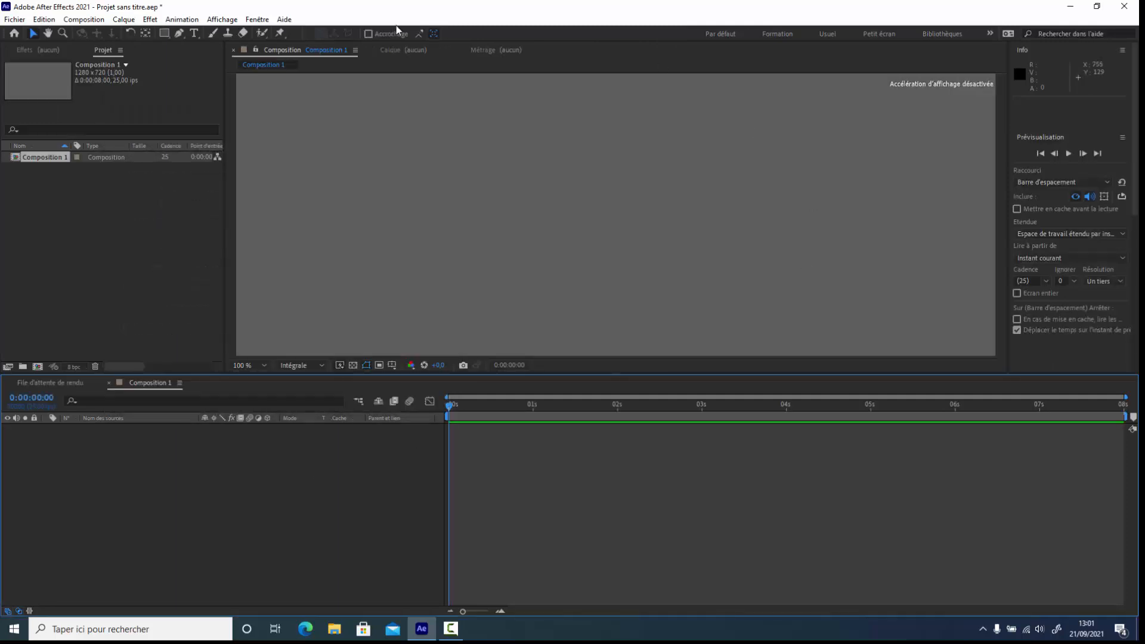
Add a text layer reading "HAIR" in the composition.
left_click(194, 34)
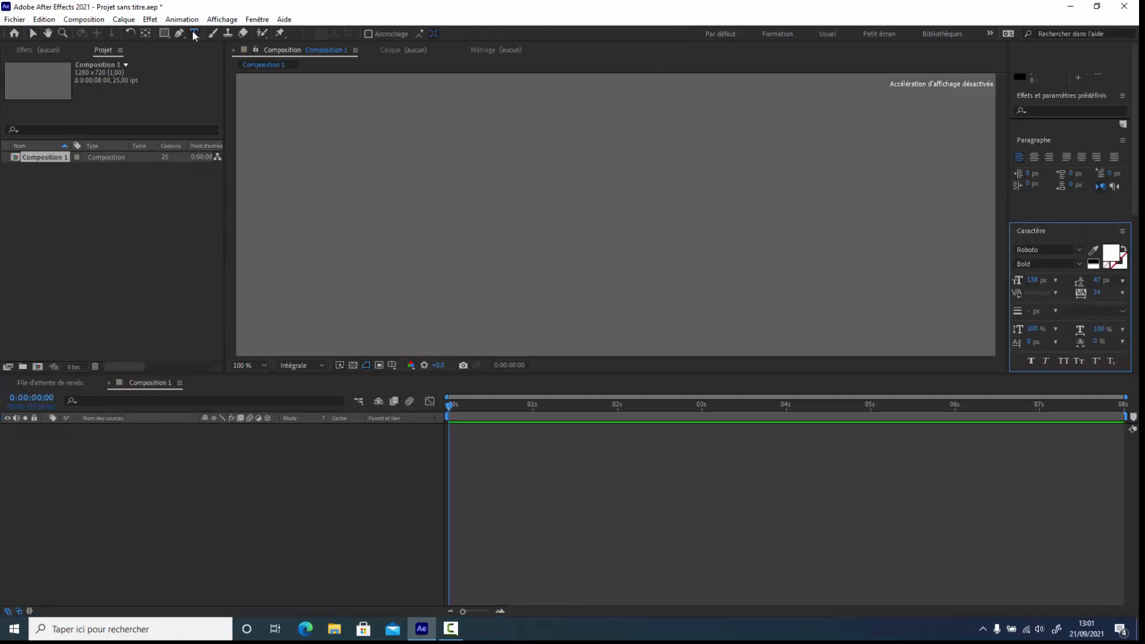
left_click(372, 199)
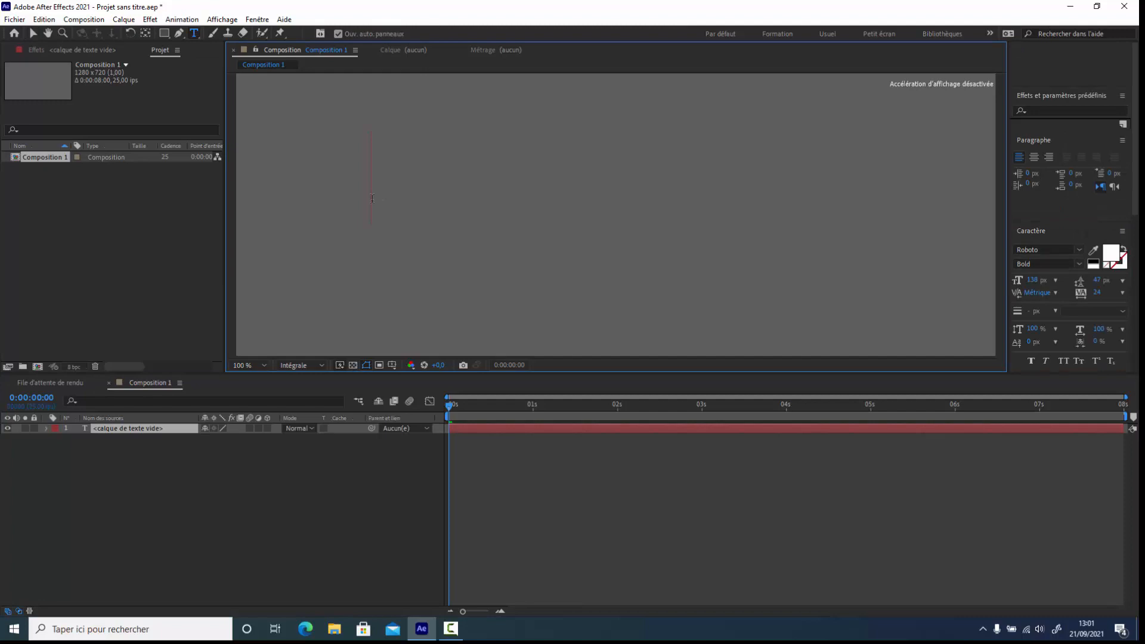
type("HAIR")
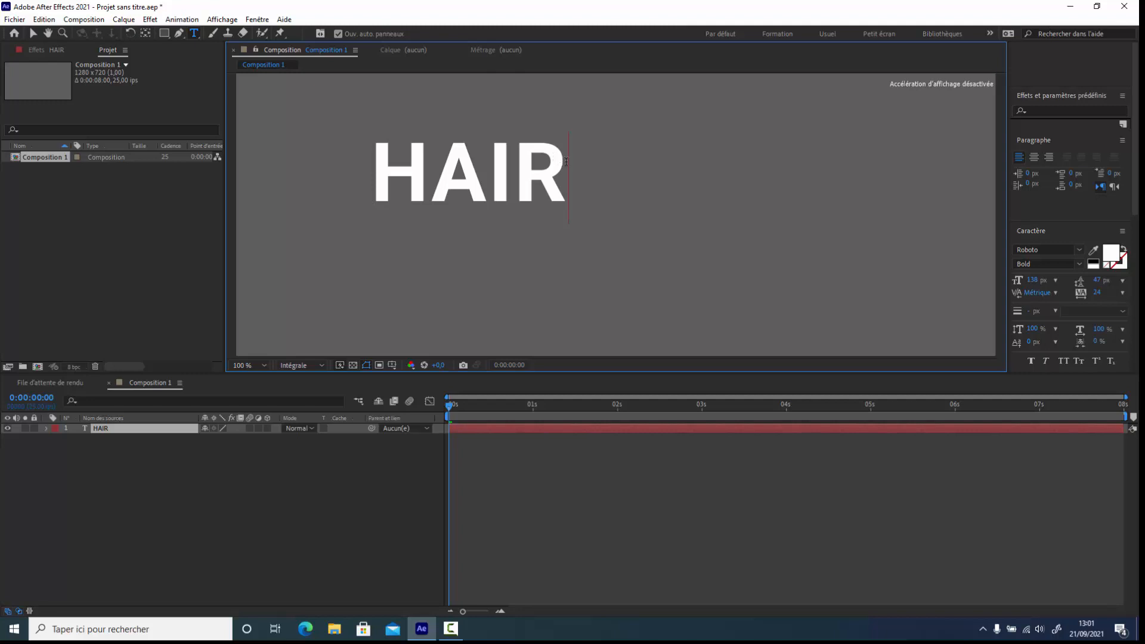
Set the HAIR text to 184 px with tracking 311, and reposition it near the centre of the frame.
left_click_drag(566, 161, 370, 169)
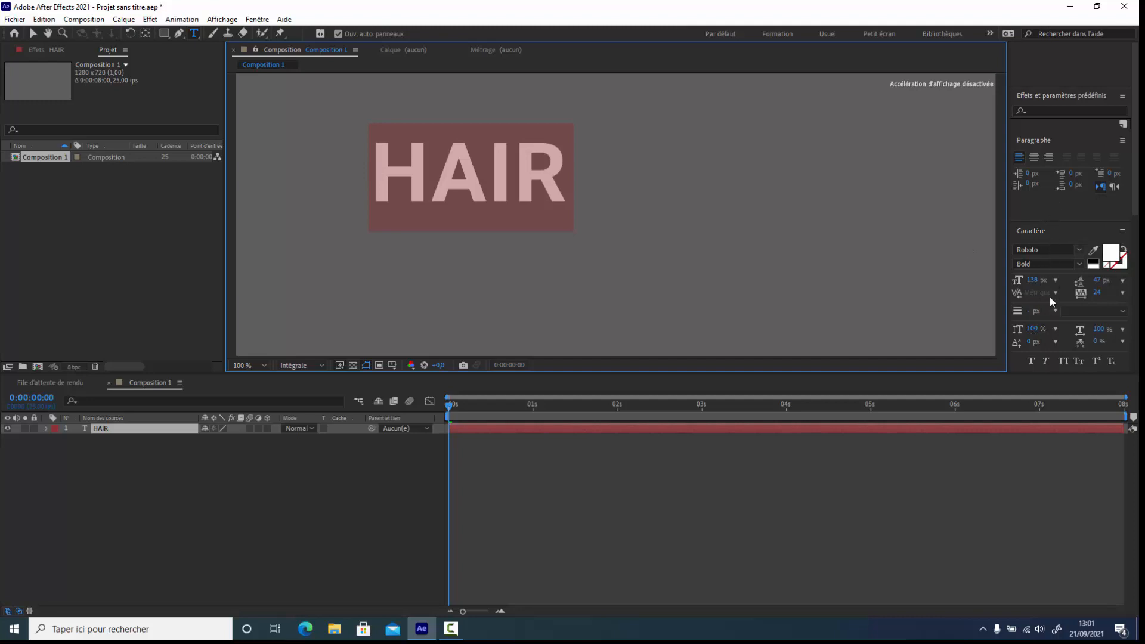
left_click_drag(1032, 279, 1060, 280)
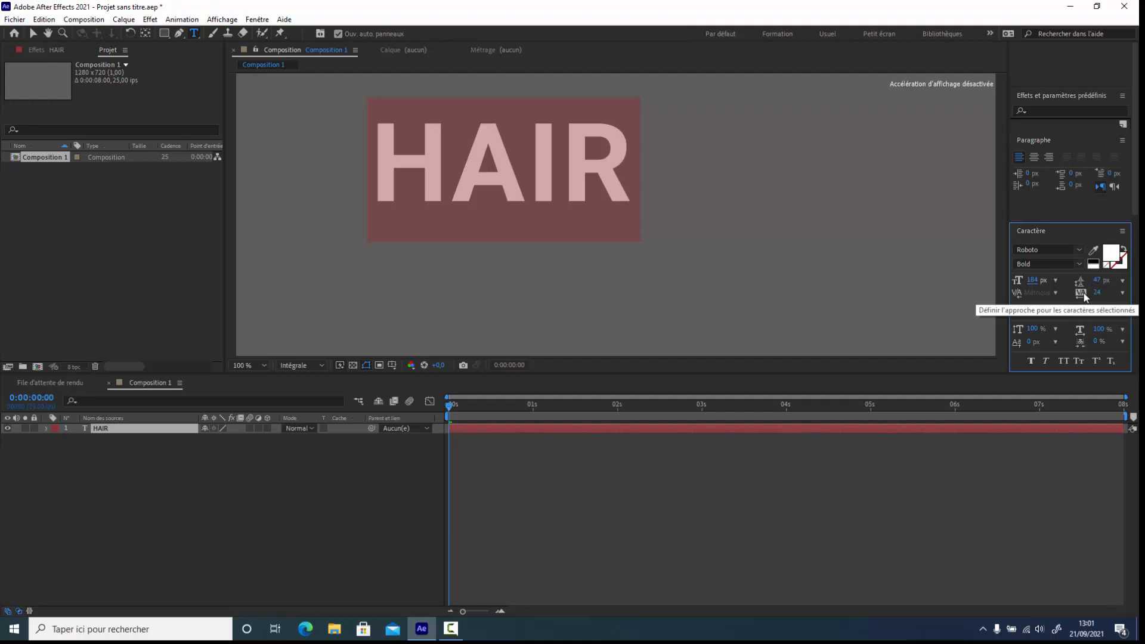
left_click_drag(1084, 293, 1140, 291)
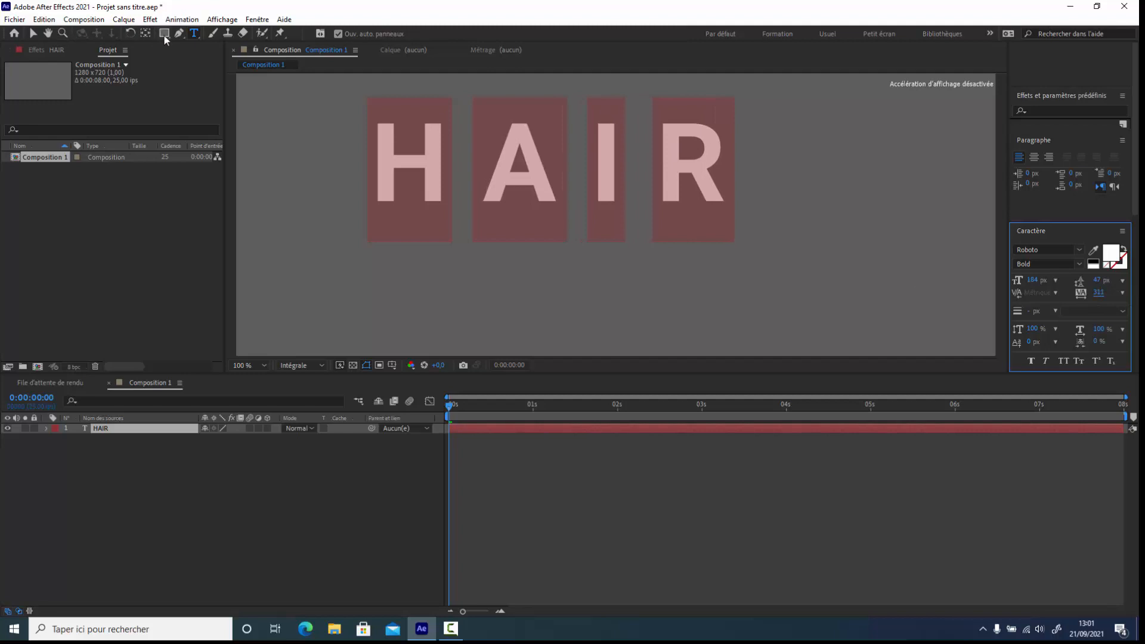
left_click(33, 32)
left_click_drag(636, 172, 659, 198)
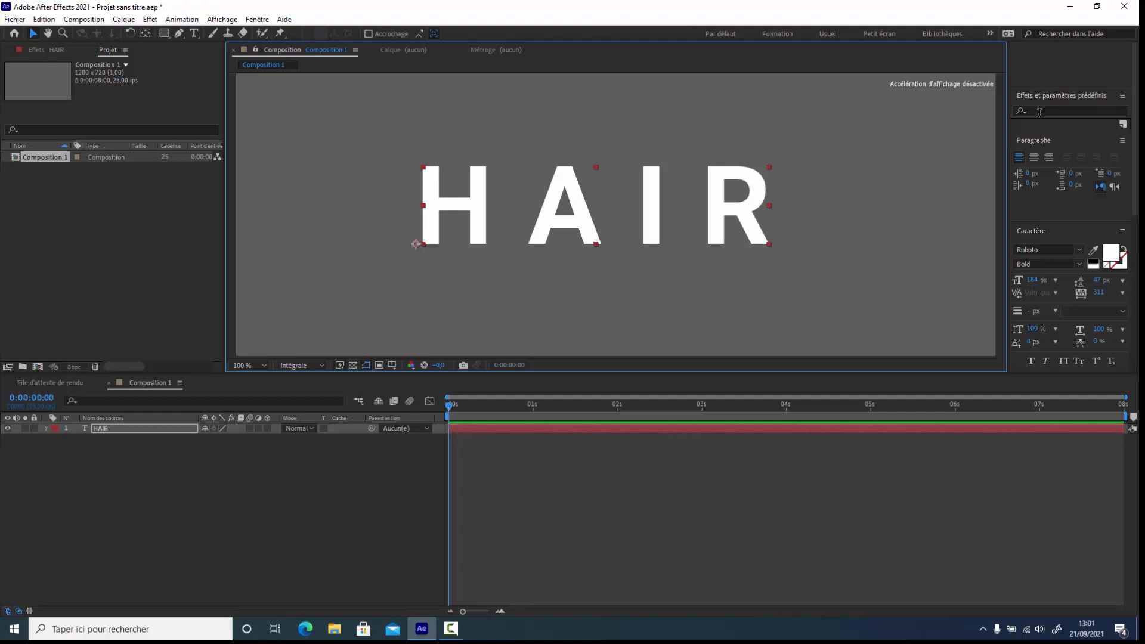
Apply the CC Hair simulation effect to the HAIR text layer.
left_click(150, 20)
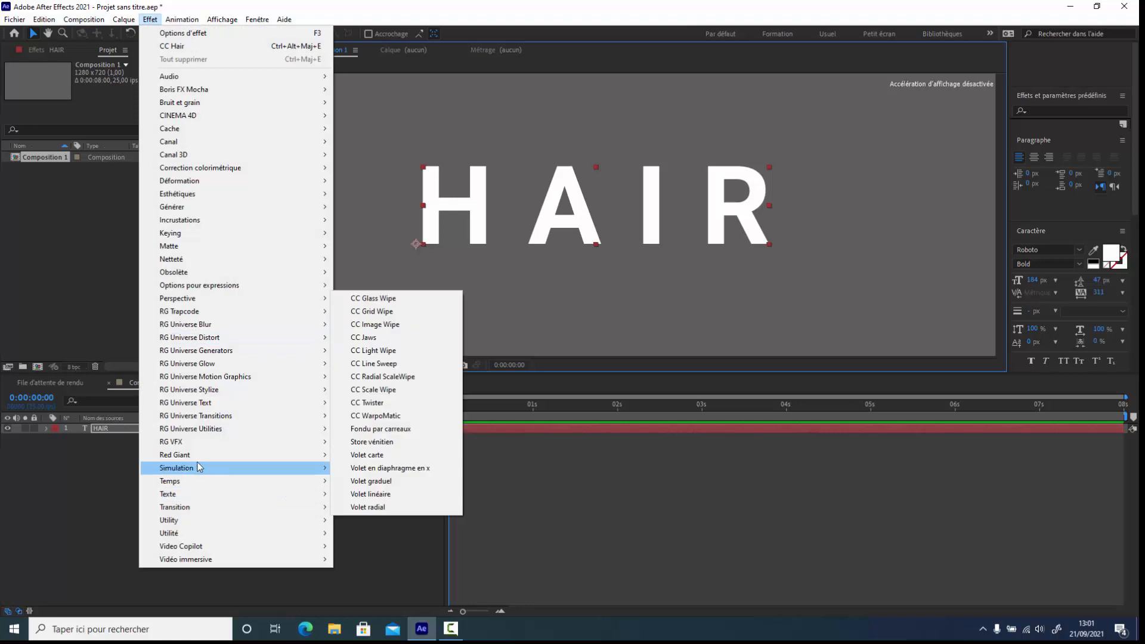
mouse_move(207, 469)
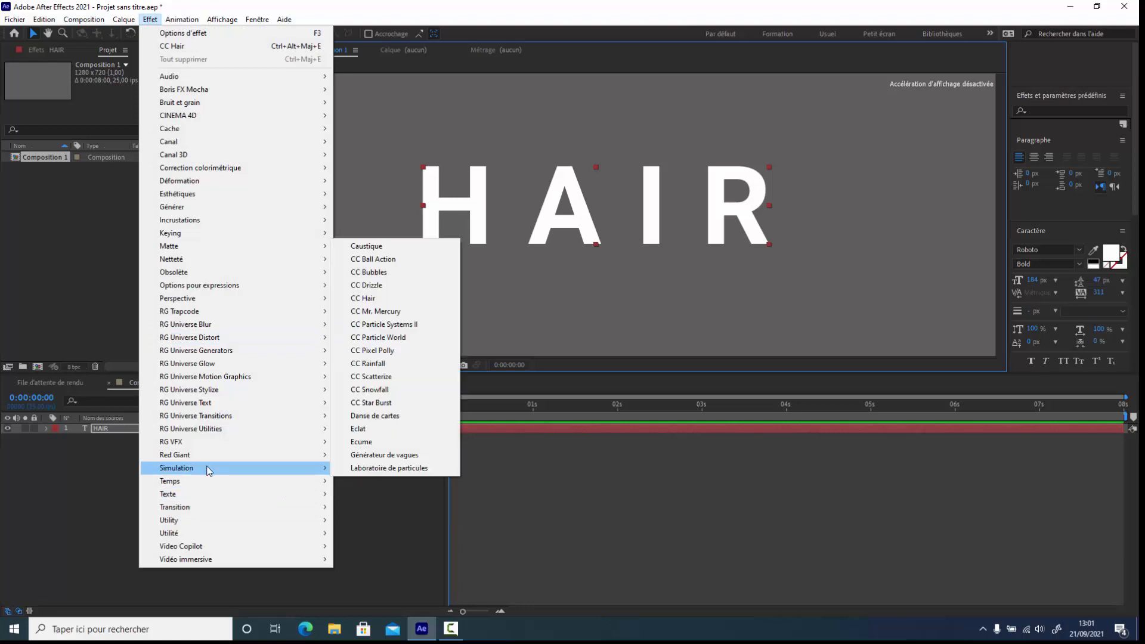
left_click(382, 300)
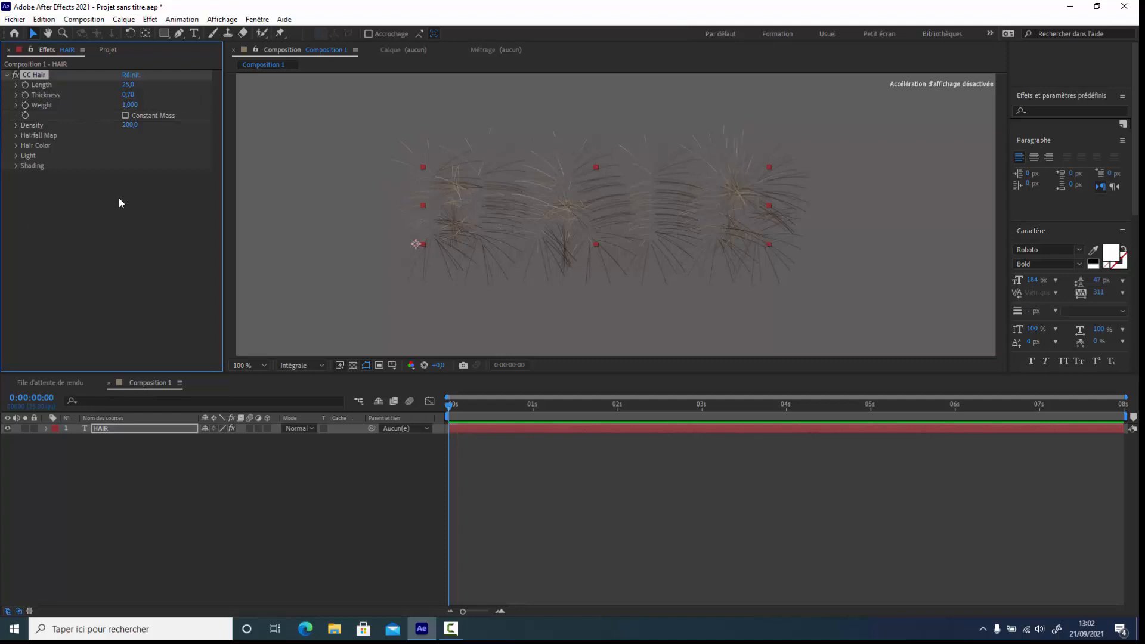
key("ctrl+s")
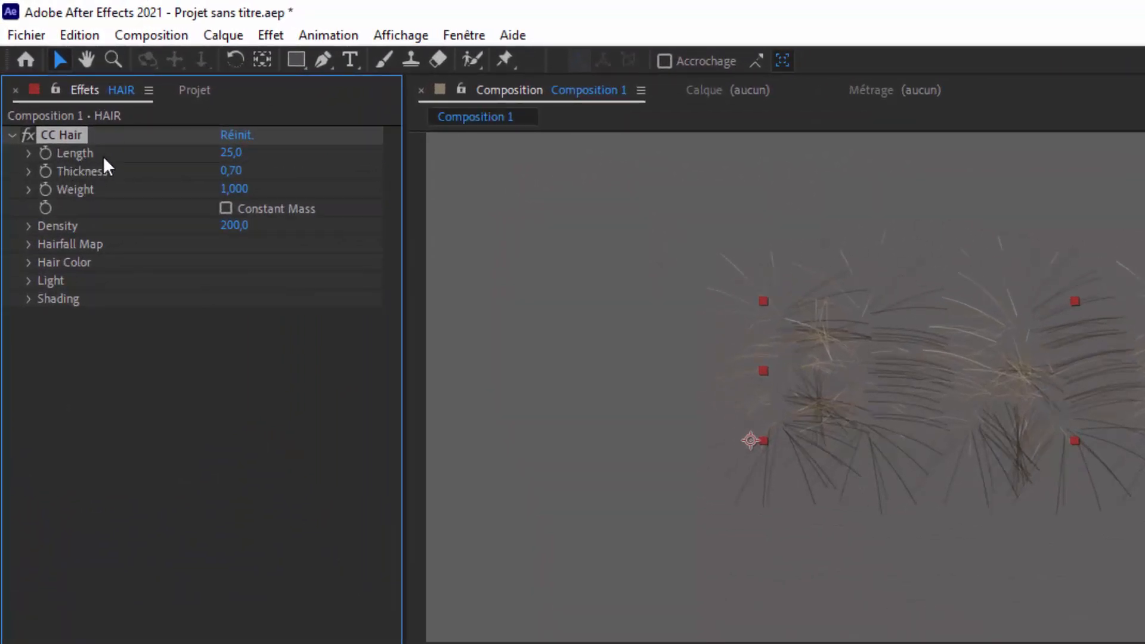
Set the CC Hair Length to 20 and Thickness to 1.2.
left_click(231, 153)
type("20")
key("Return")
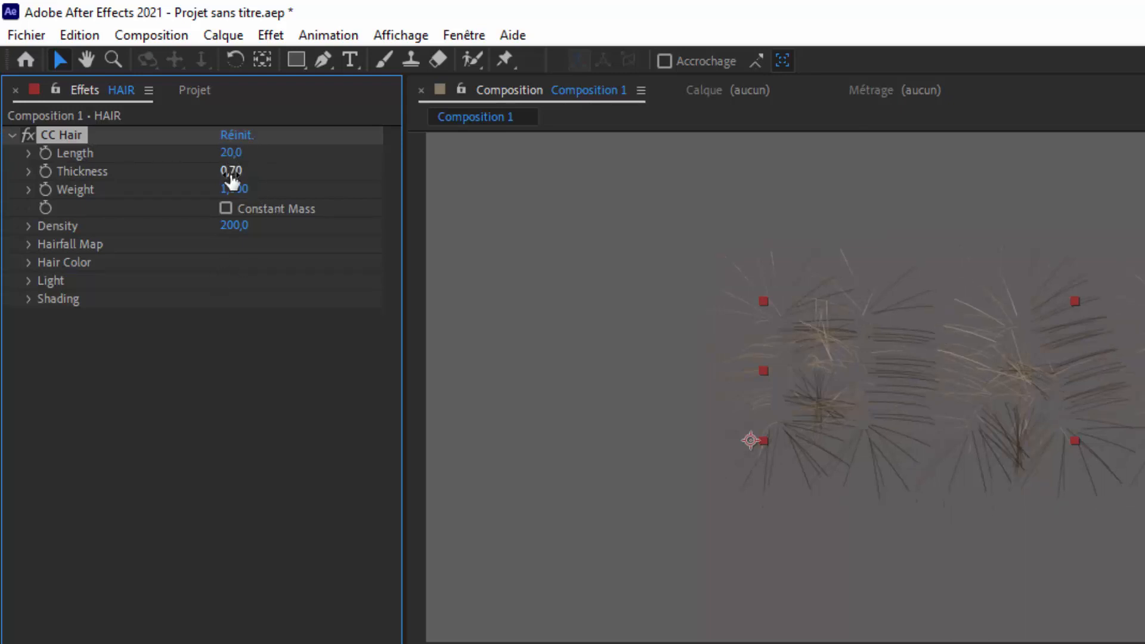
left_click(231, 171)
type("1,2")
left_click(256, 338)
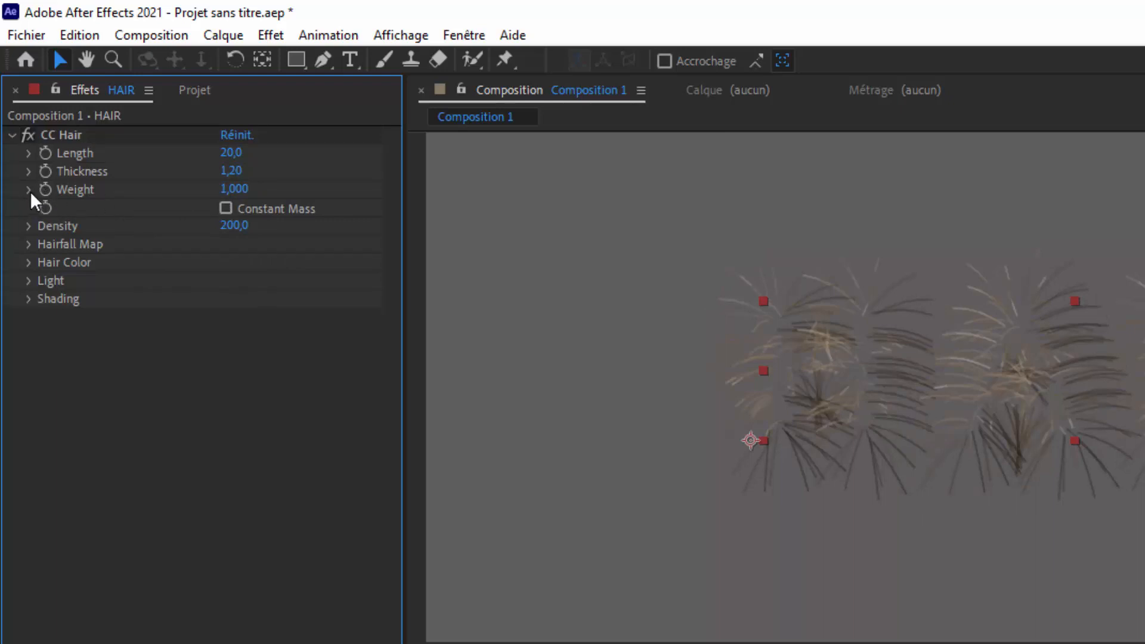
Try several CC Hair Weight values between about 0.13 and 3.
left_click(28, 190)
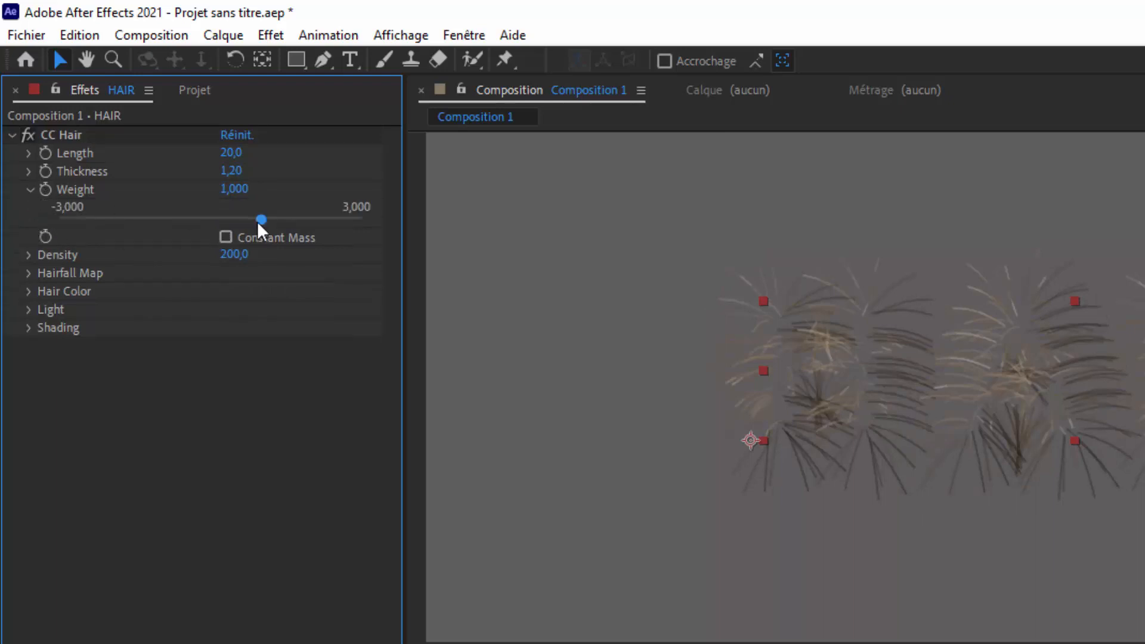
left_click_drag(262, 220, 401, 231)
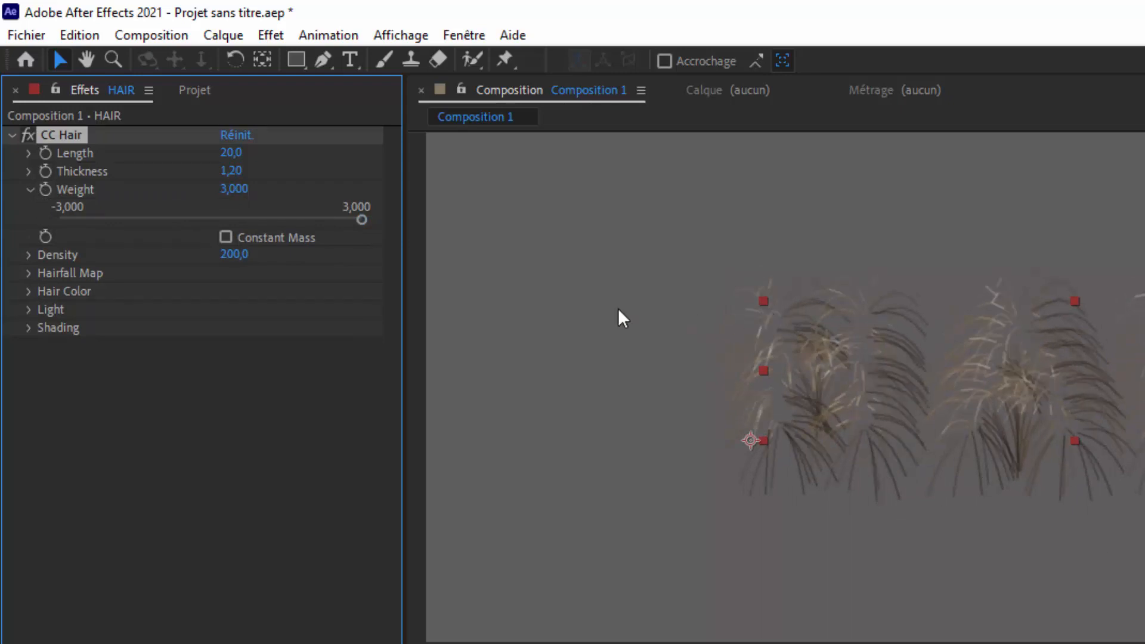
left_click_drag(360, 221, 220, 234)
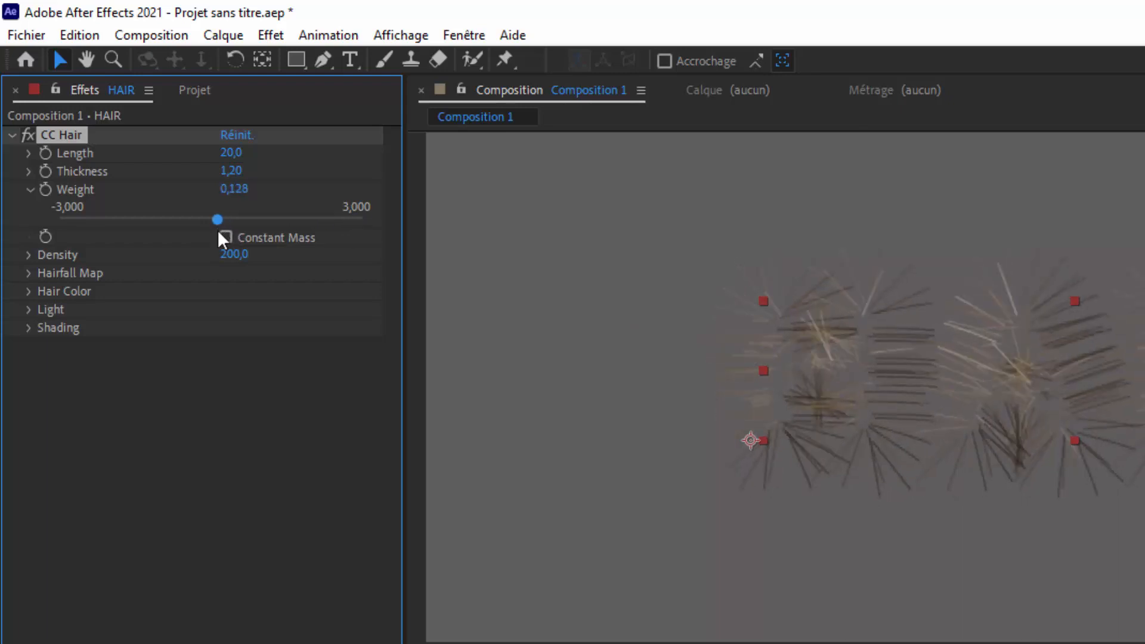
left_click_drag(218, 231, 336, 220)
left_click_drag(416, 231, 418, 230)
Set the CC Hair Weight to 10 and enable Constant Mass.
left_click(234, 189)
type("10")
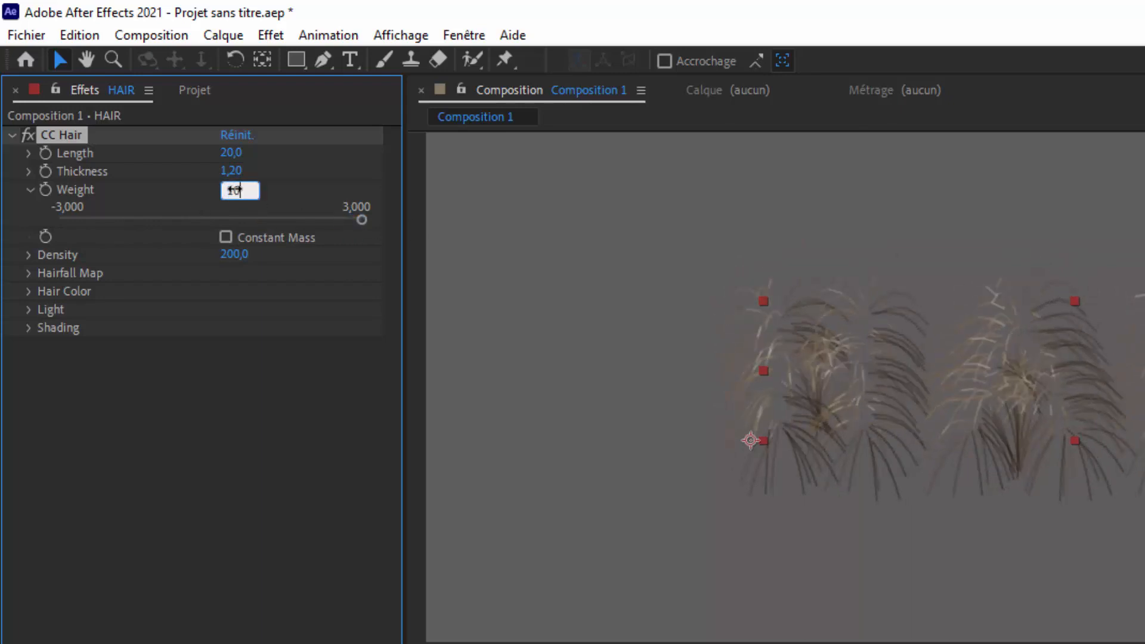
left_click(248, 414)
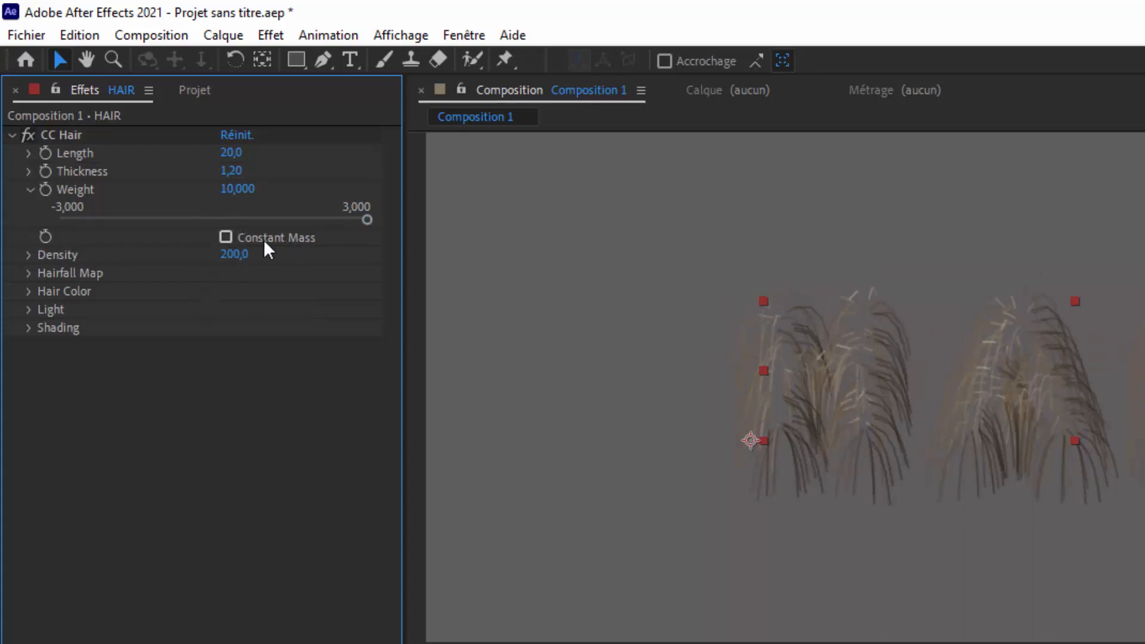
left_click(225, 237)
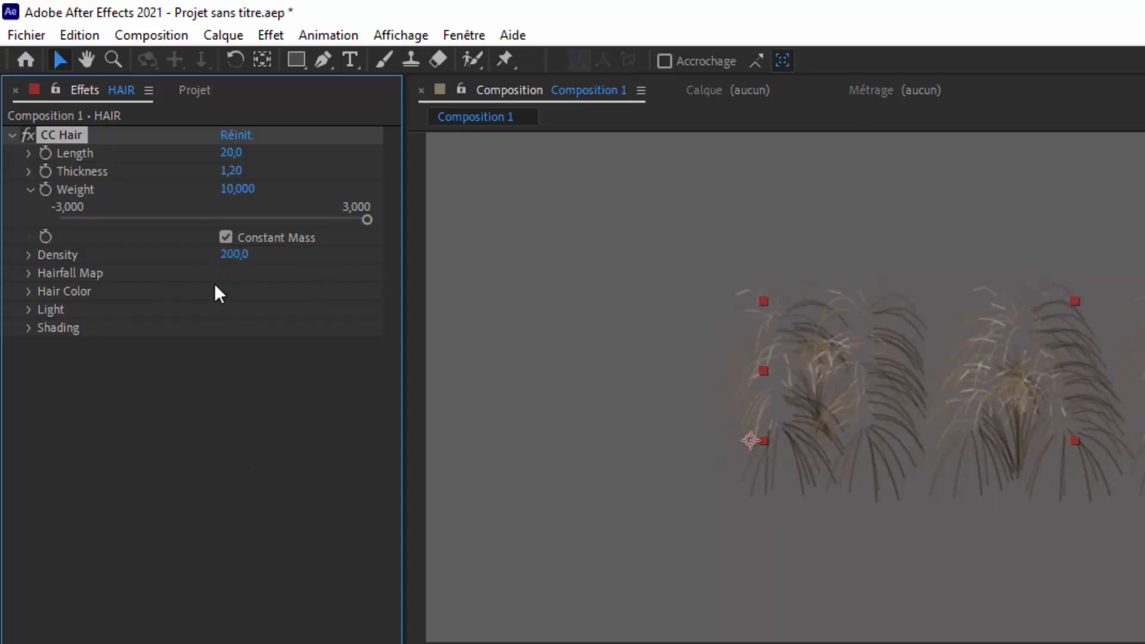
Set the CC Hair Density to 750.
left_click(240, 257)
type("750")
key("Return")
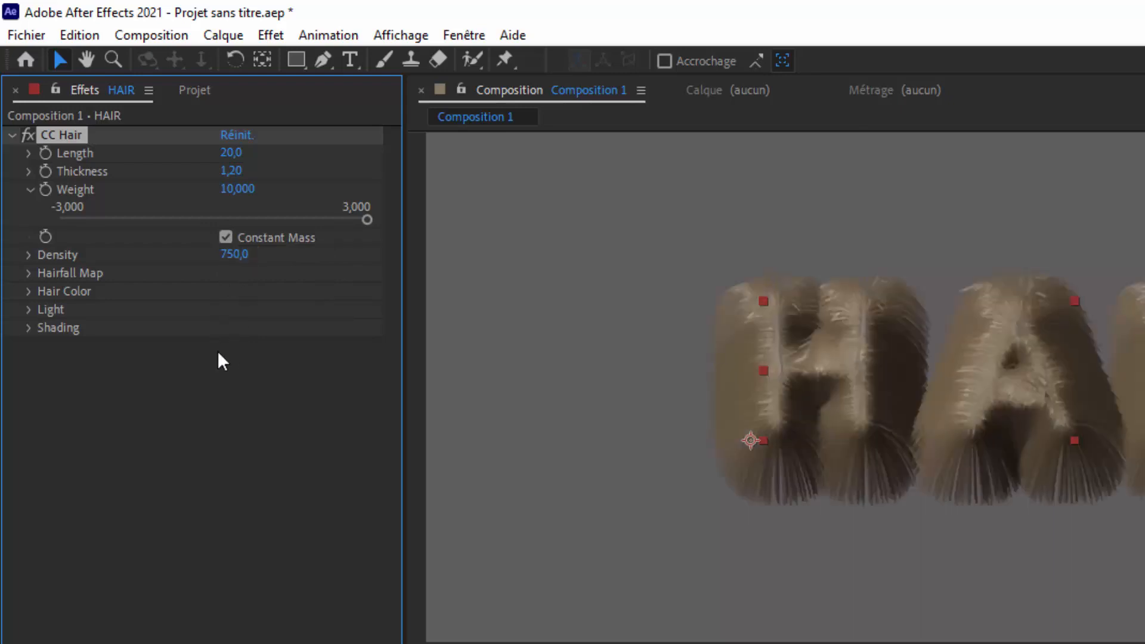
Set Add Noise to 39% in the CC Hair Hairfall Map settings.
left_click(29, 273)
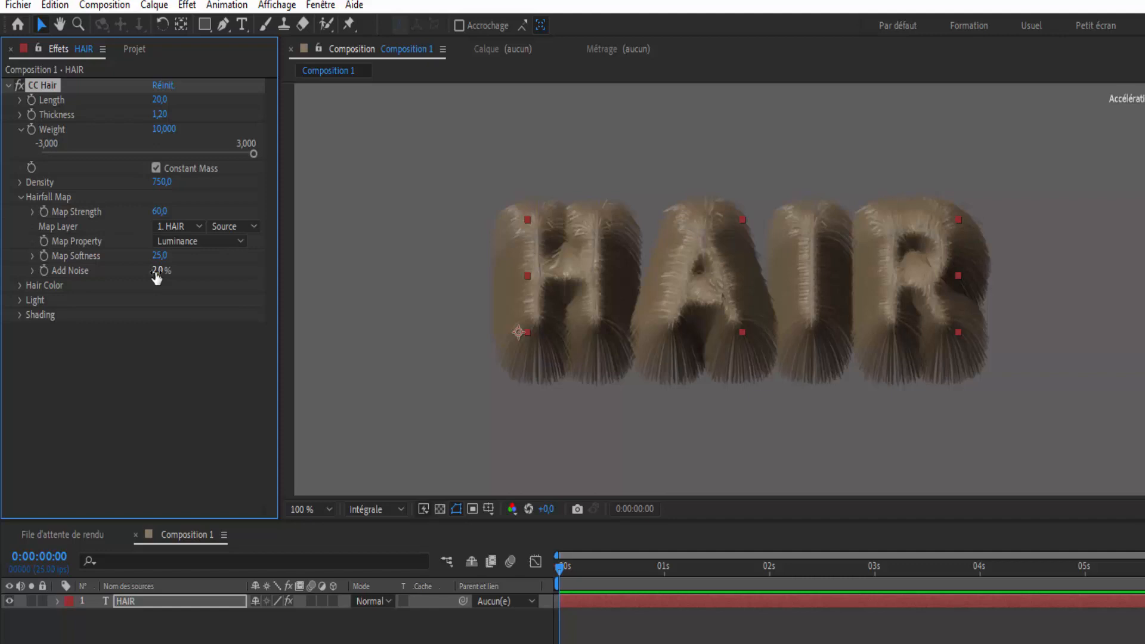
left_click_drag(157, 274, 247, 294)
left_click_drag(256, 294, 258, 292)
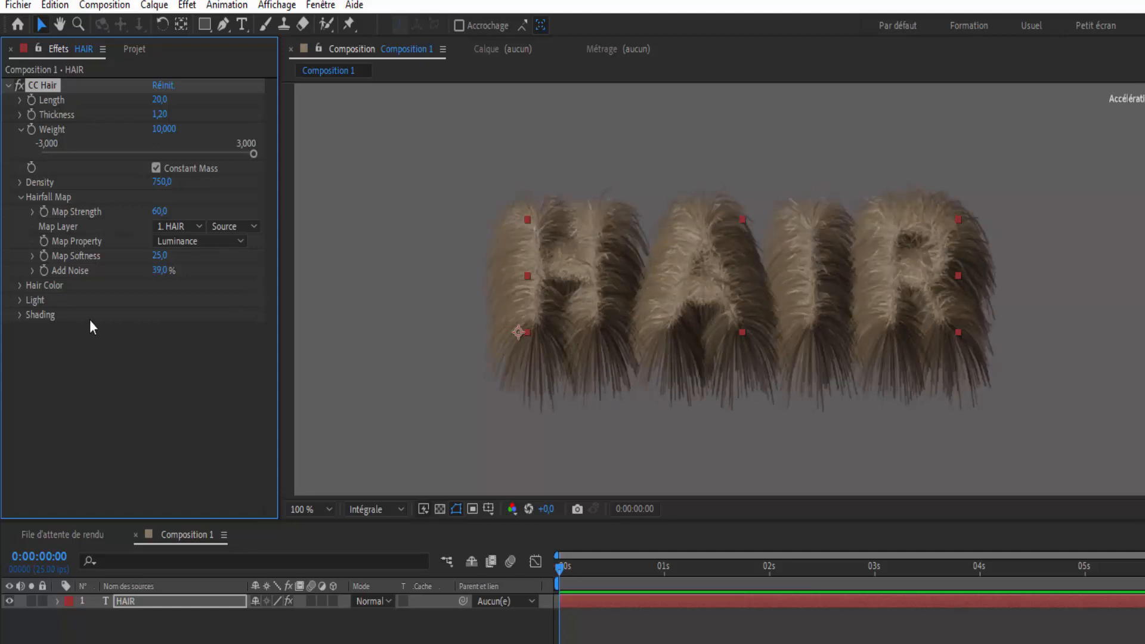
Change the hair colour to a medium brown, about #6D4D1F.
left_click(18, 285)
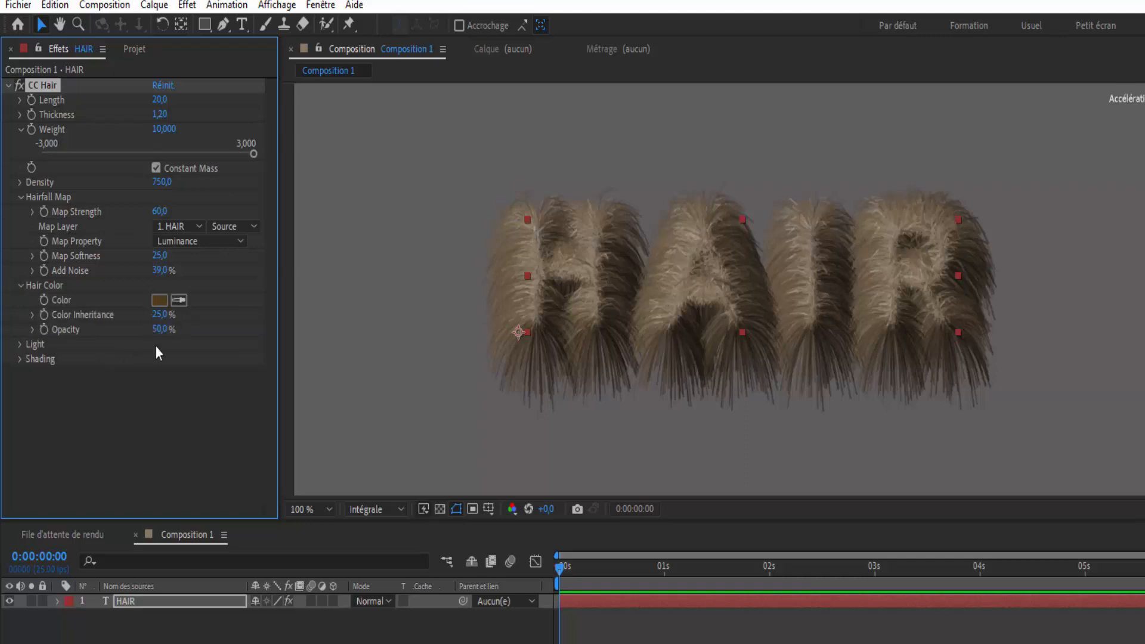
left_click(158, 301)
left_click(331, 263)
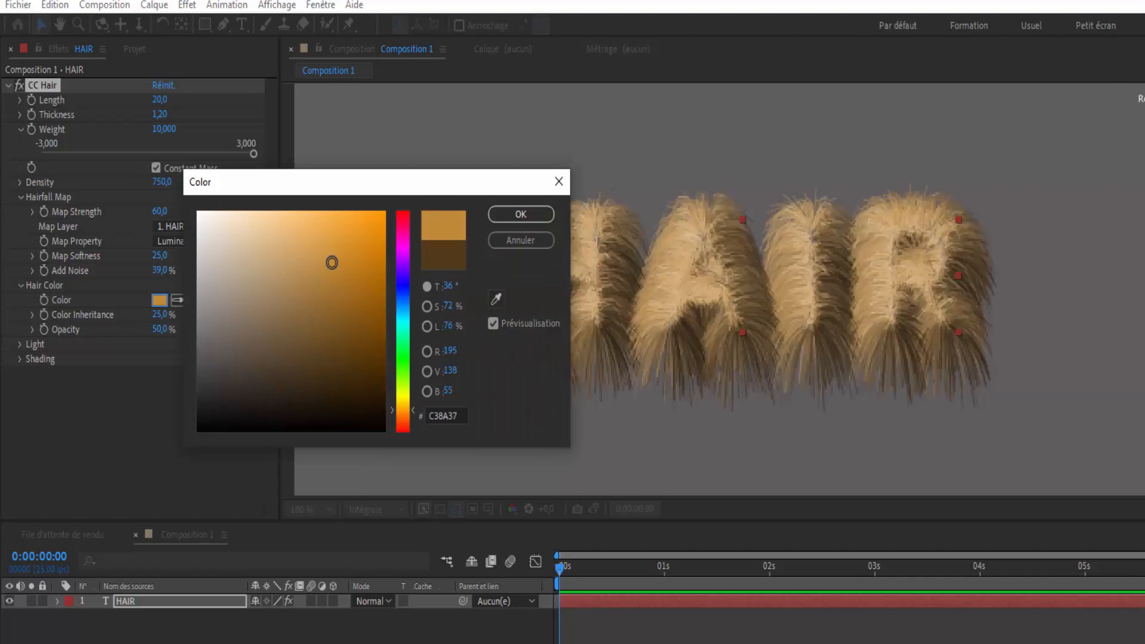
left_click(332, 338)
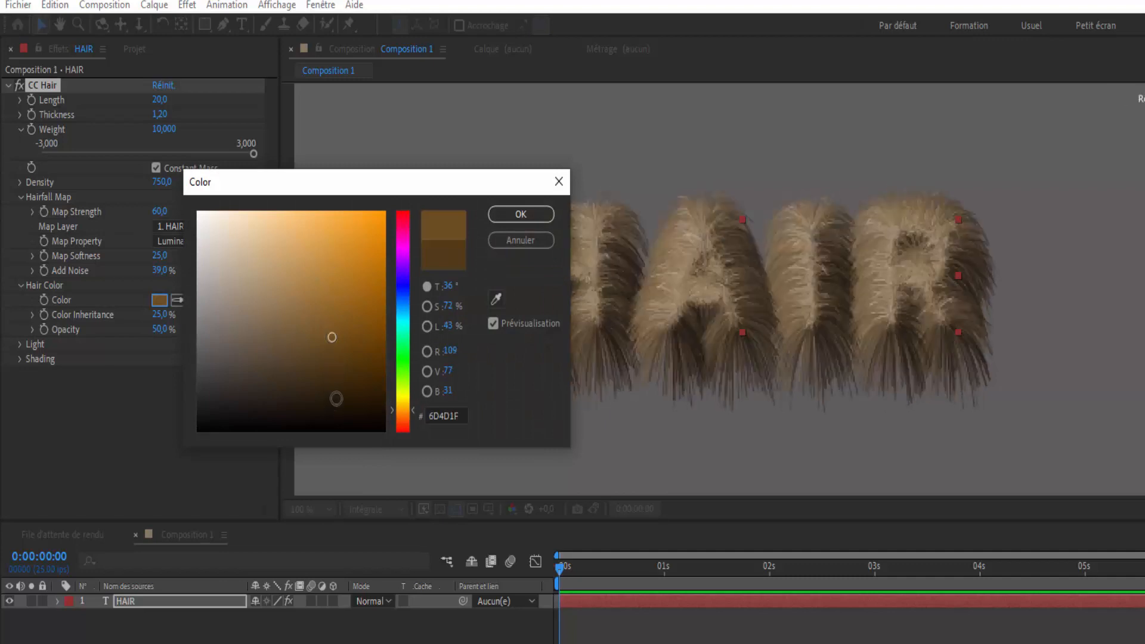
left_click(520, 214)
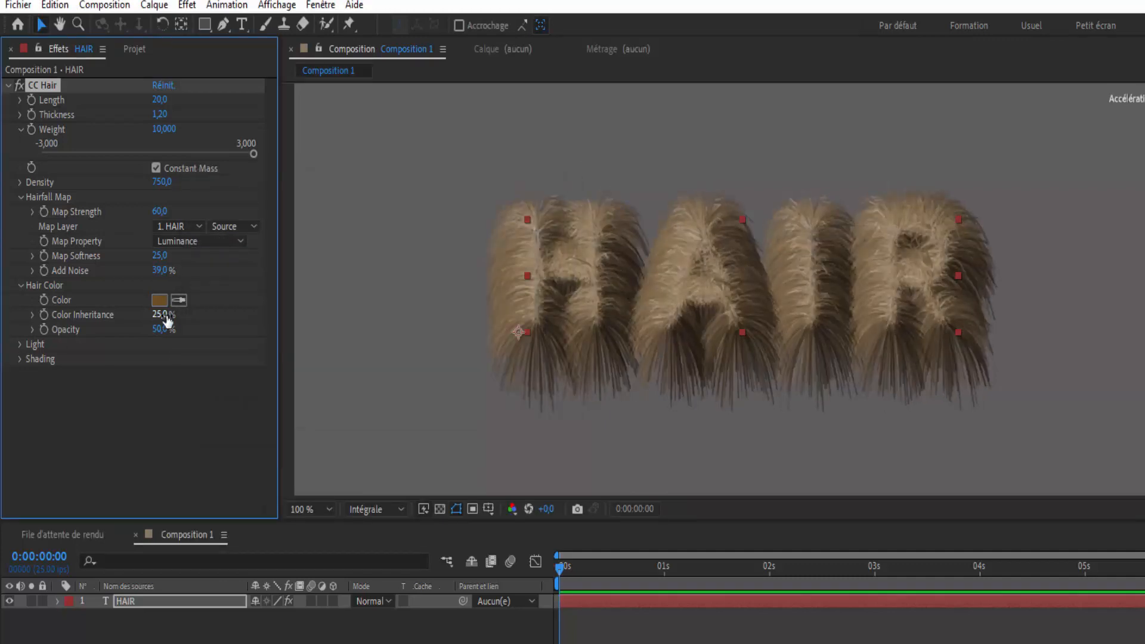
Set the hair's Color Inheritance to 17% and its Opacity to 40%.
left_click_drag(168, 321, 138, 315)
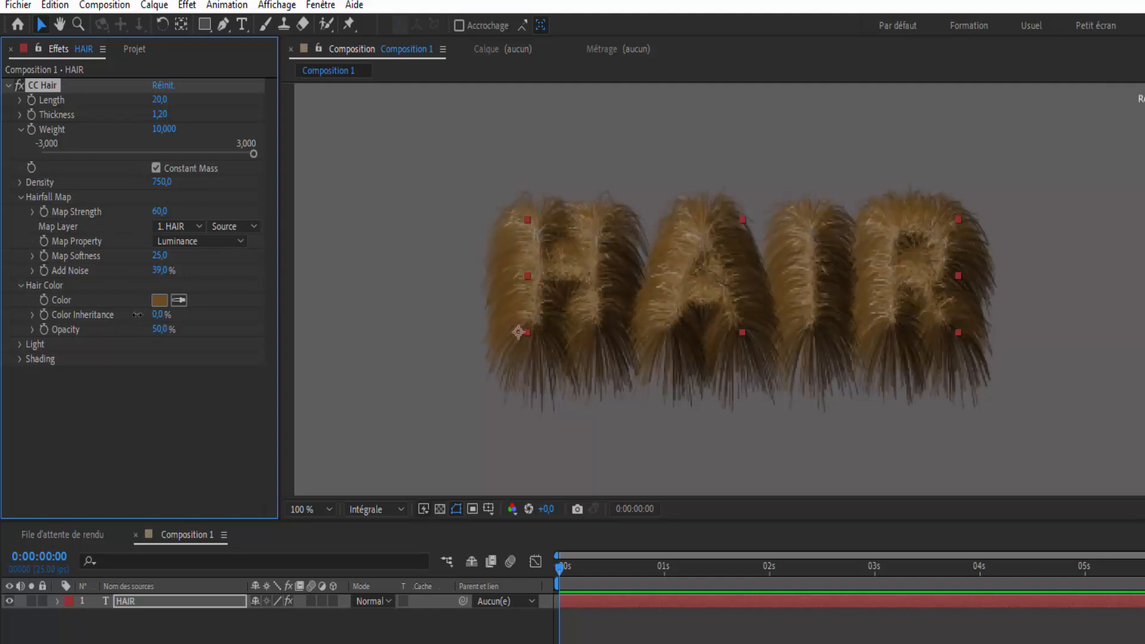
left_click_drag(138, 314, 172, 326)
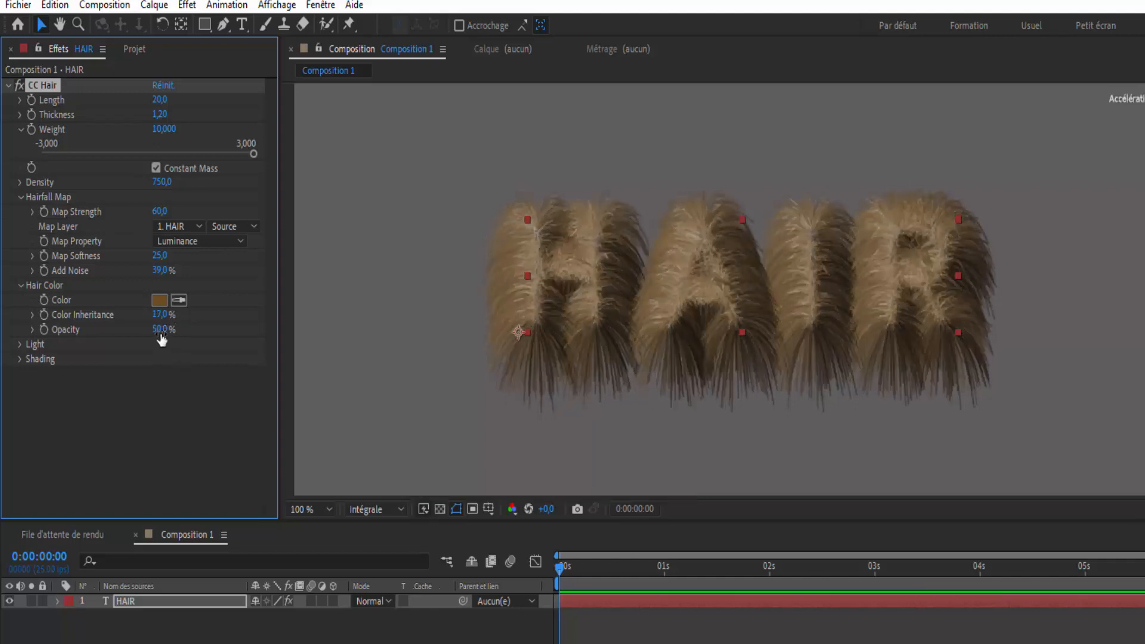
mouse_move(155, 333)
left_mouse_down()
mouse_move(109, 334)
mouse_move(210, 334)
mouse_move(165, 333)
left_mouse_up()
Set the CC Hair Light Height to 55.
left_click(20, 345)
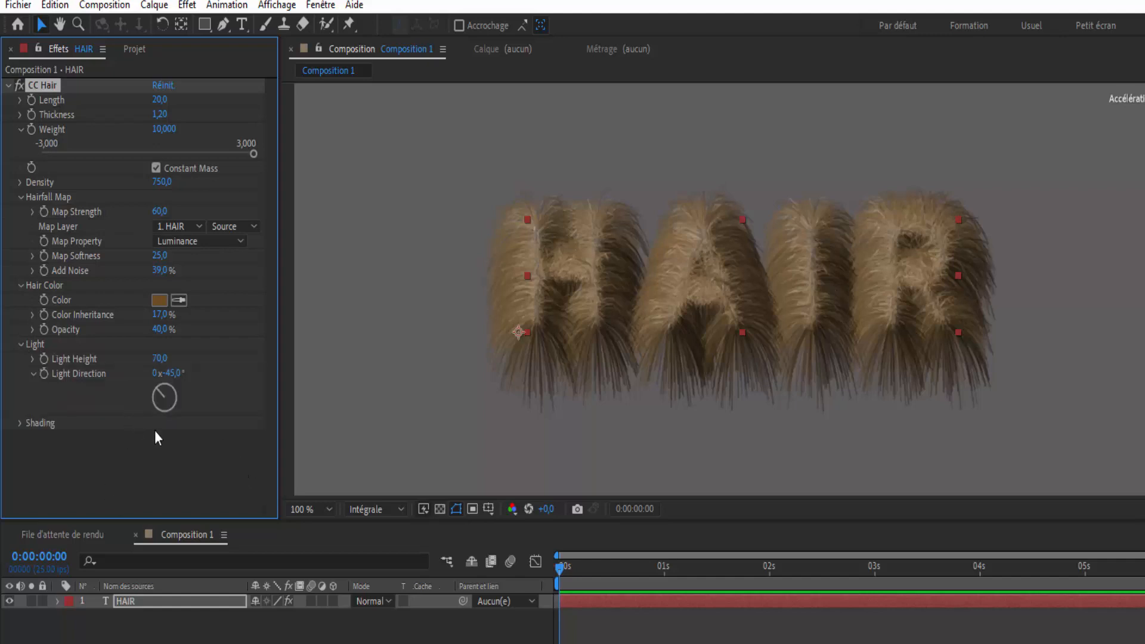
left_click_drag(160, 359, 182, 365)
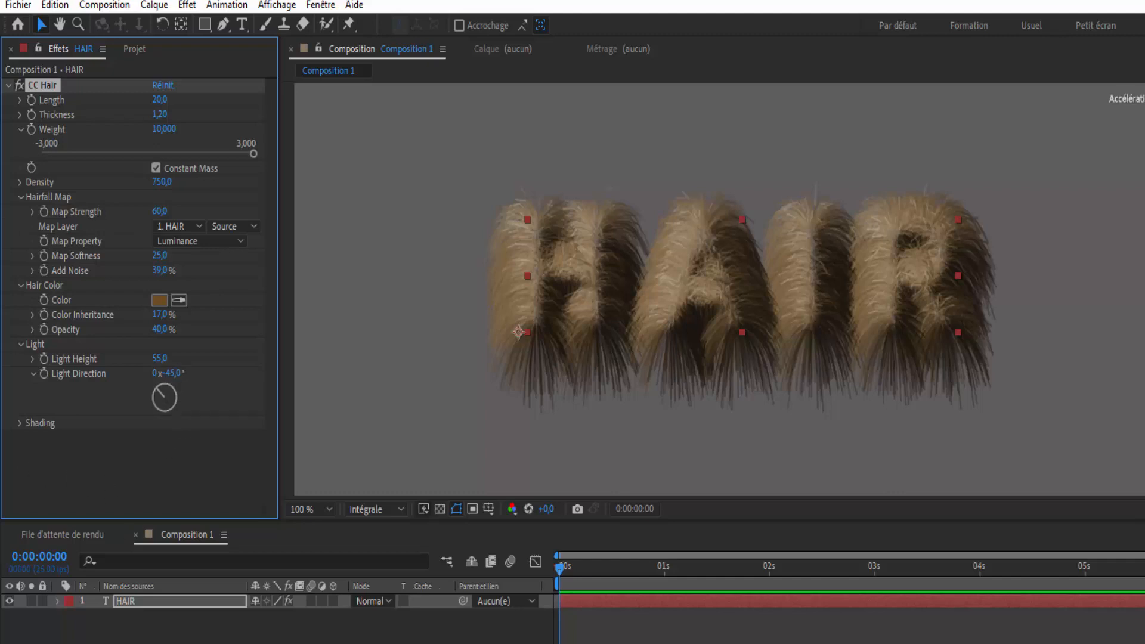
Create shapes from the HAIR text layer.
left_click(287, 633)
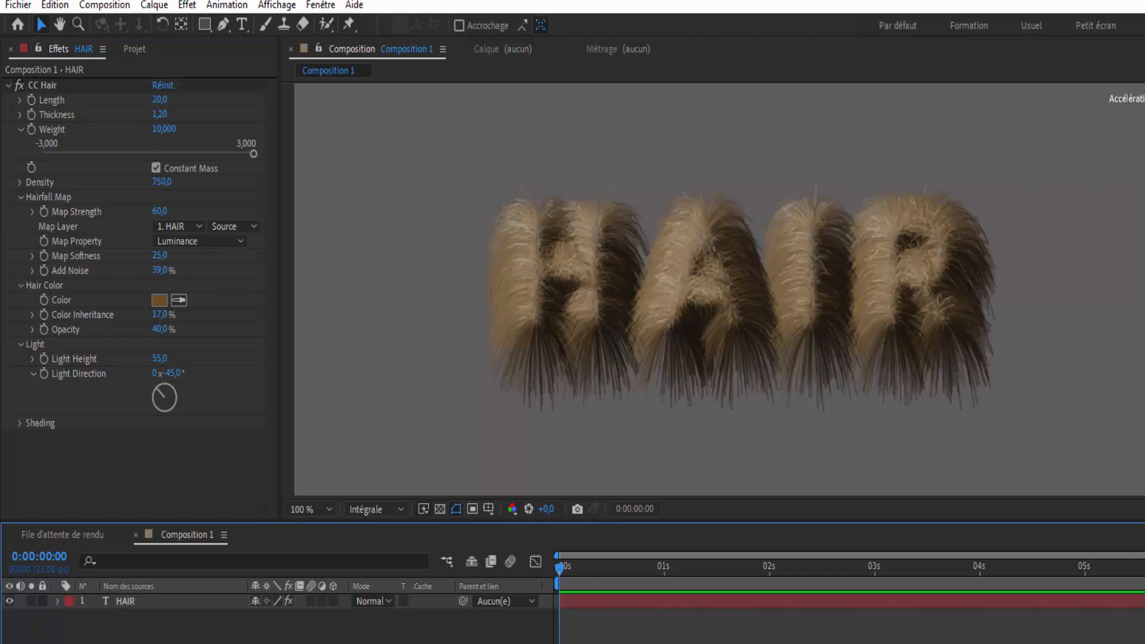
left_click(136, 599)
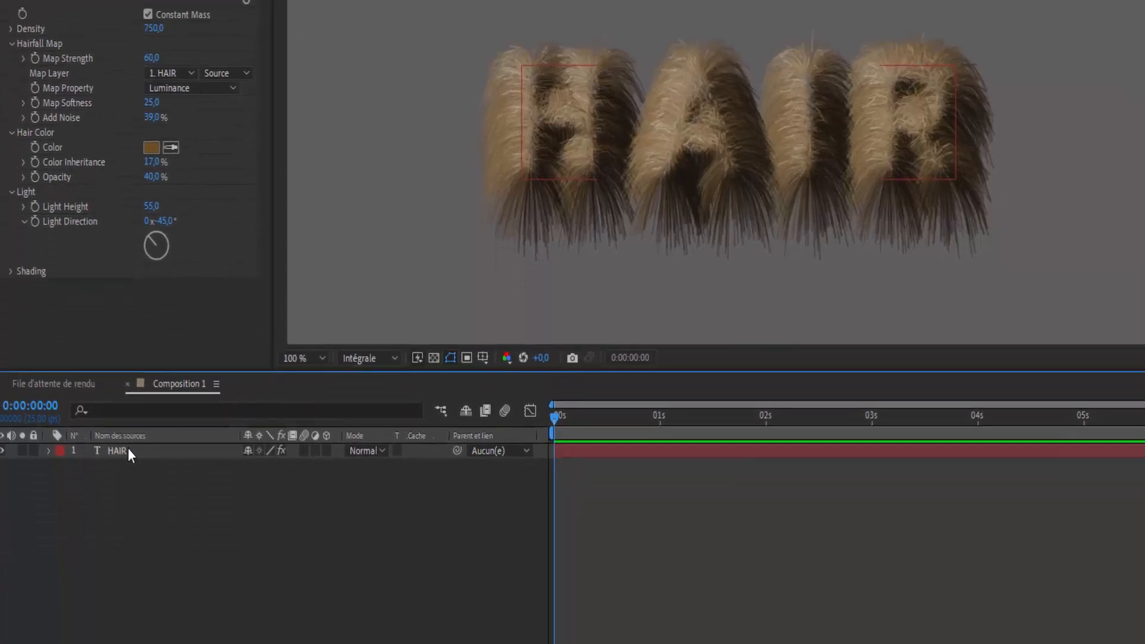
right_click(124, 361)
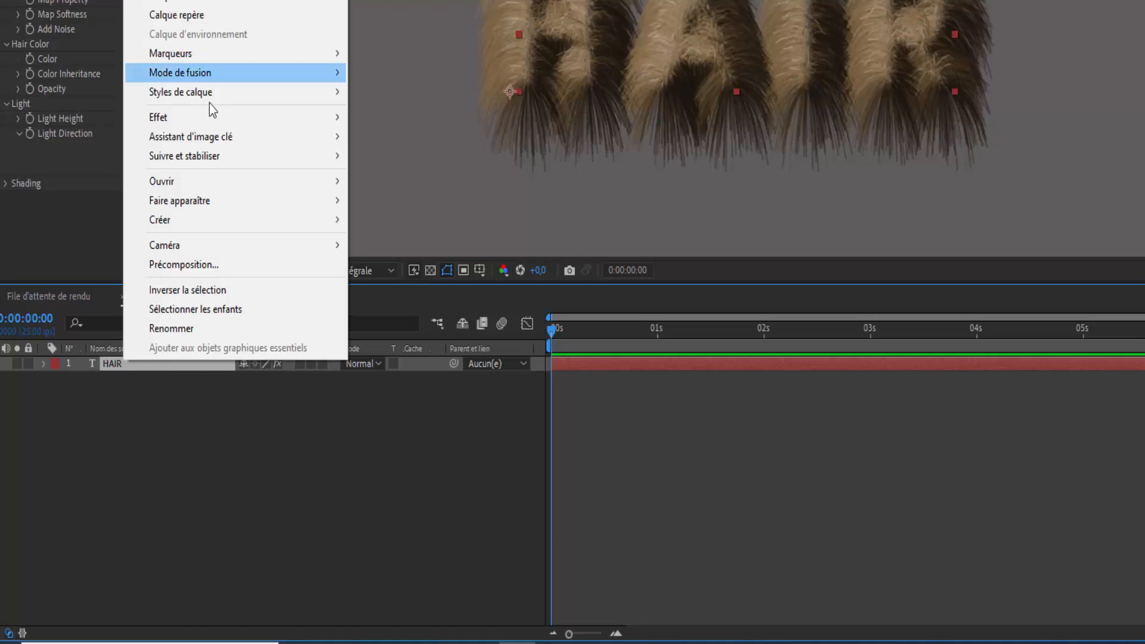
mouse_move(203, 224)
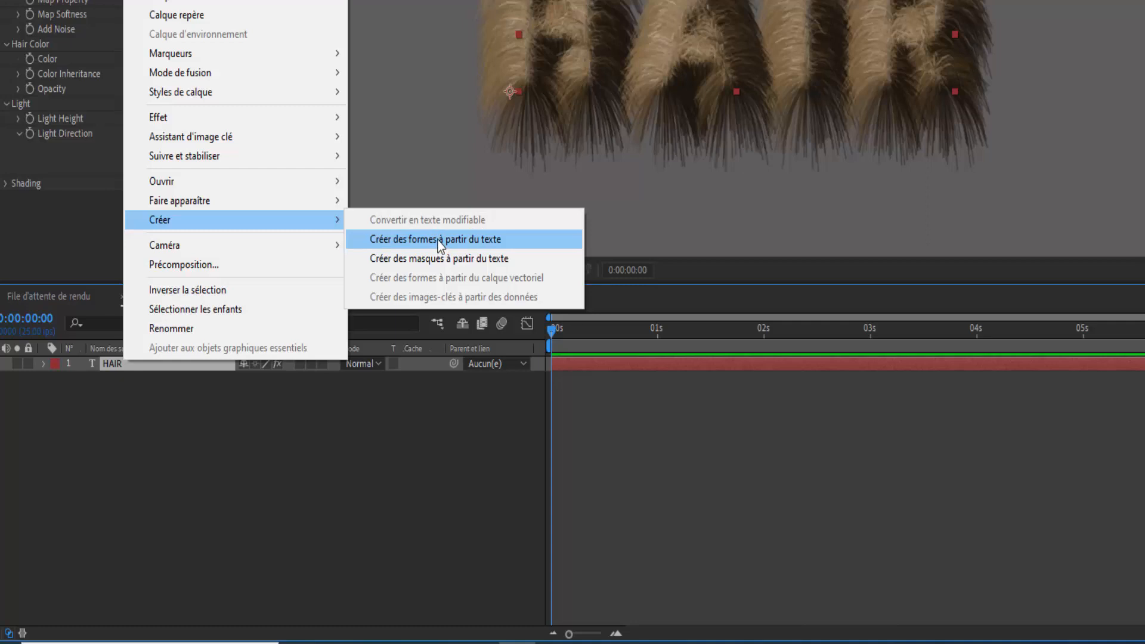
left_click(438, 241)
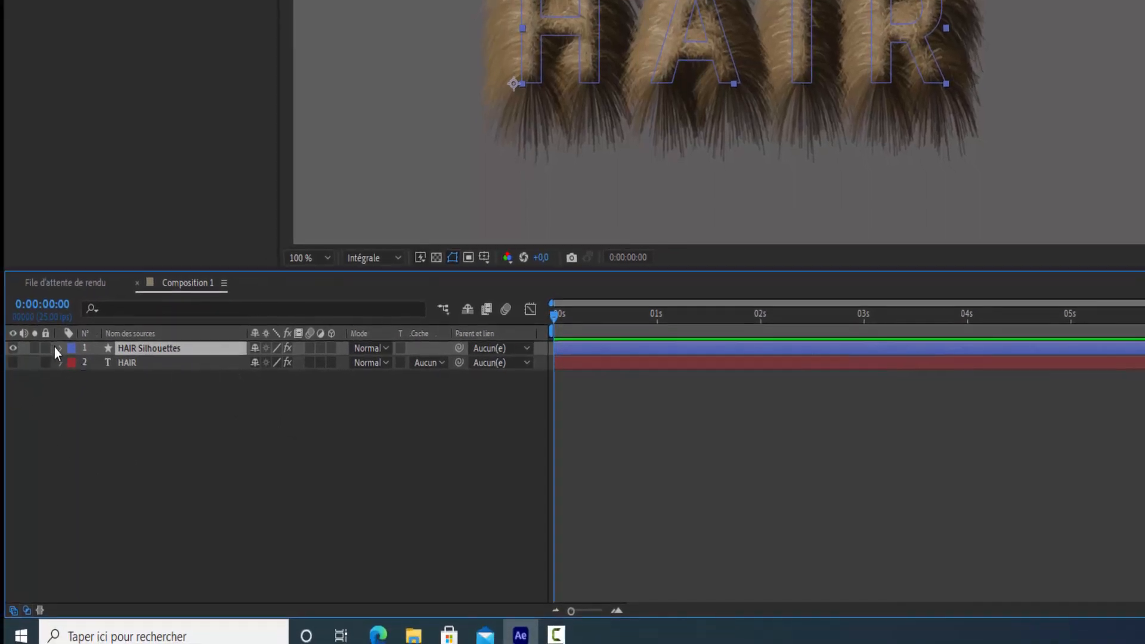
Add a Torsion operator and a Réduire les tracés operator to the contents of the HAIR Silhouettes layer.
left_click(62, 348)
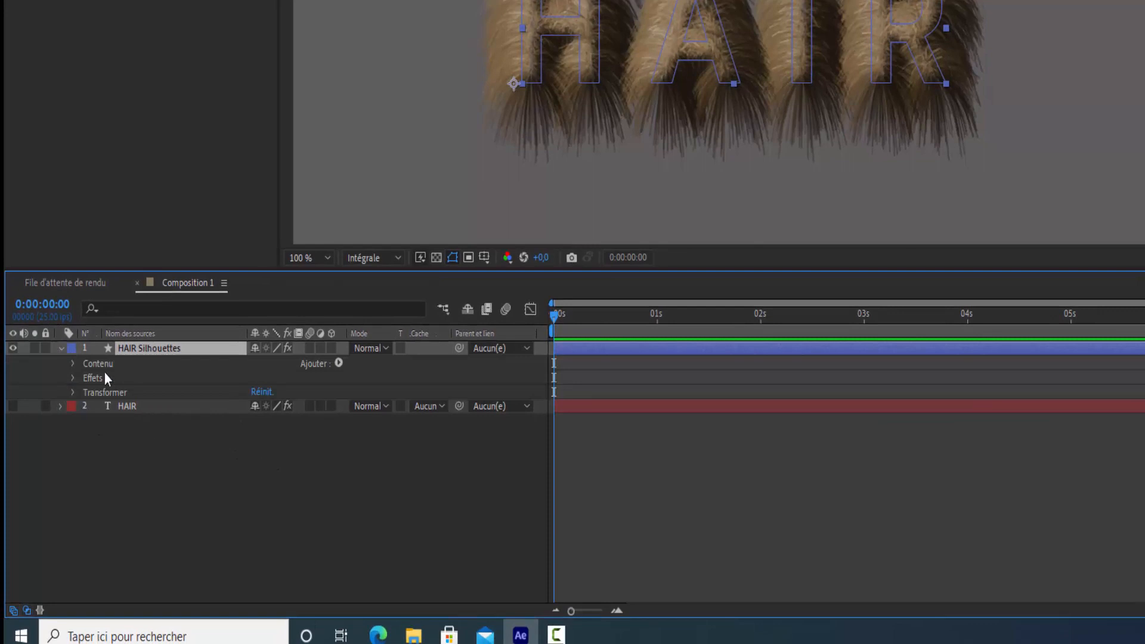
left_click(338, 363)
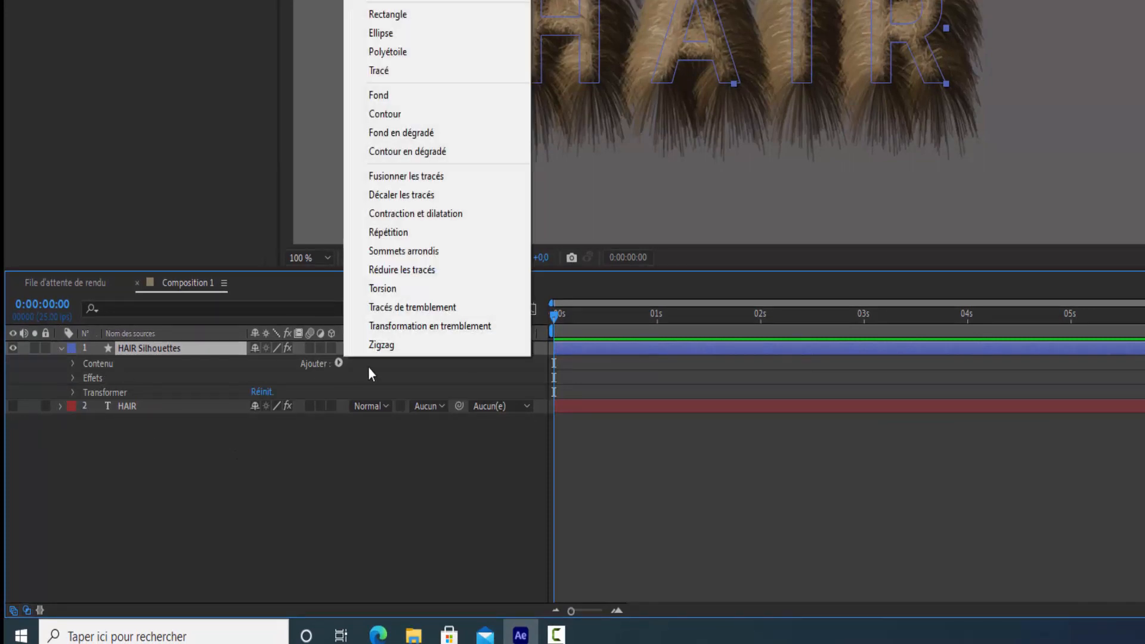
left_click(396, 289)
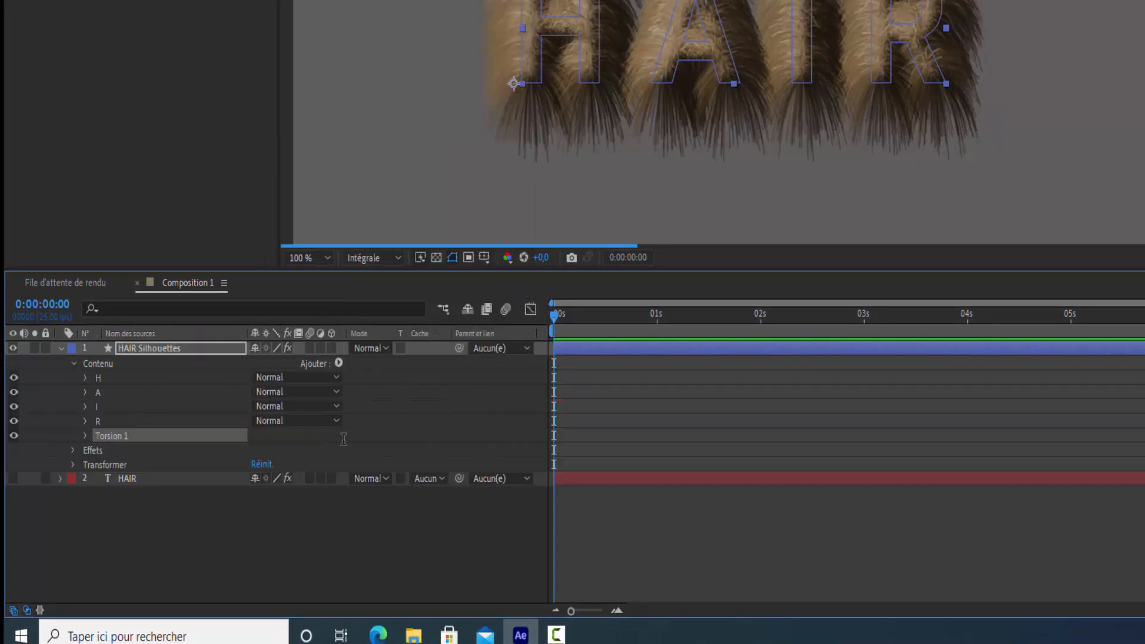
left_click(338, 363)
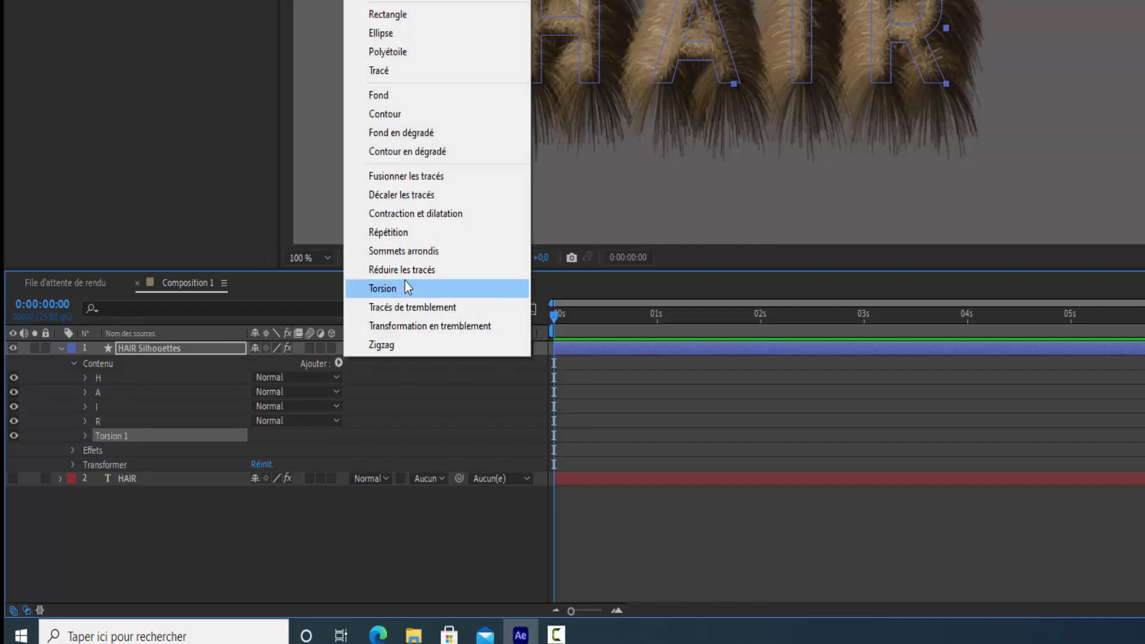
left_click(400, 271)
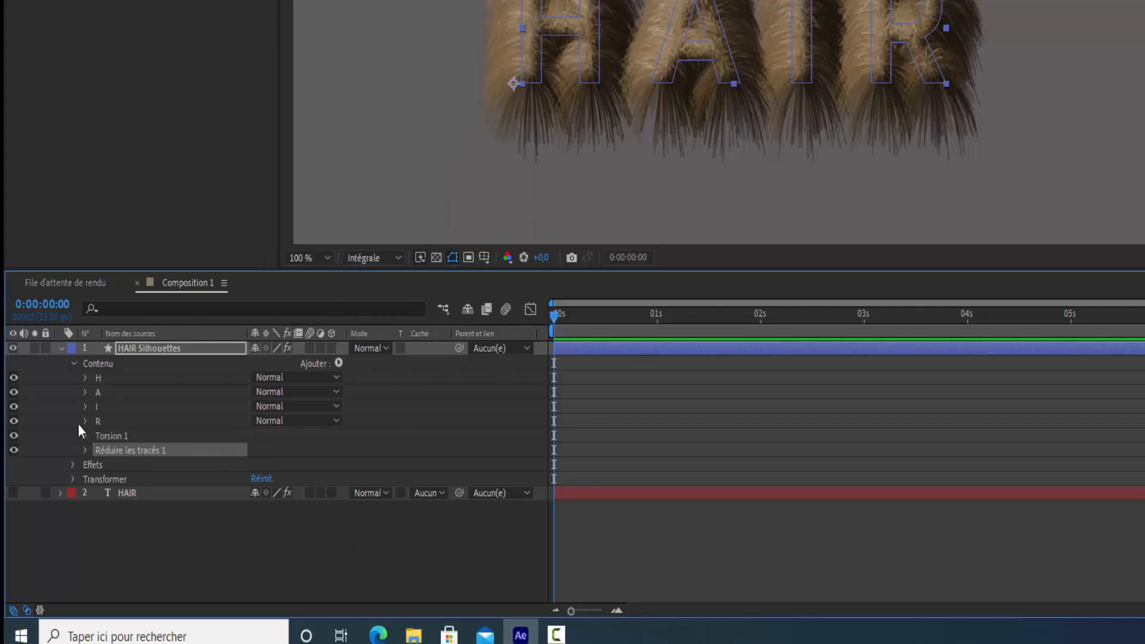
Keyframe the Torsion Angle at 0 at 0:00:00:10.
left_click_drag(558, 317, 594, 323)
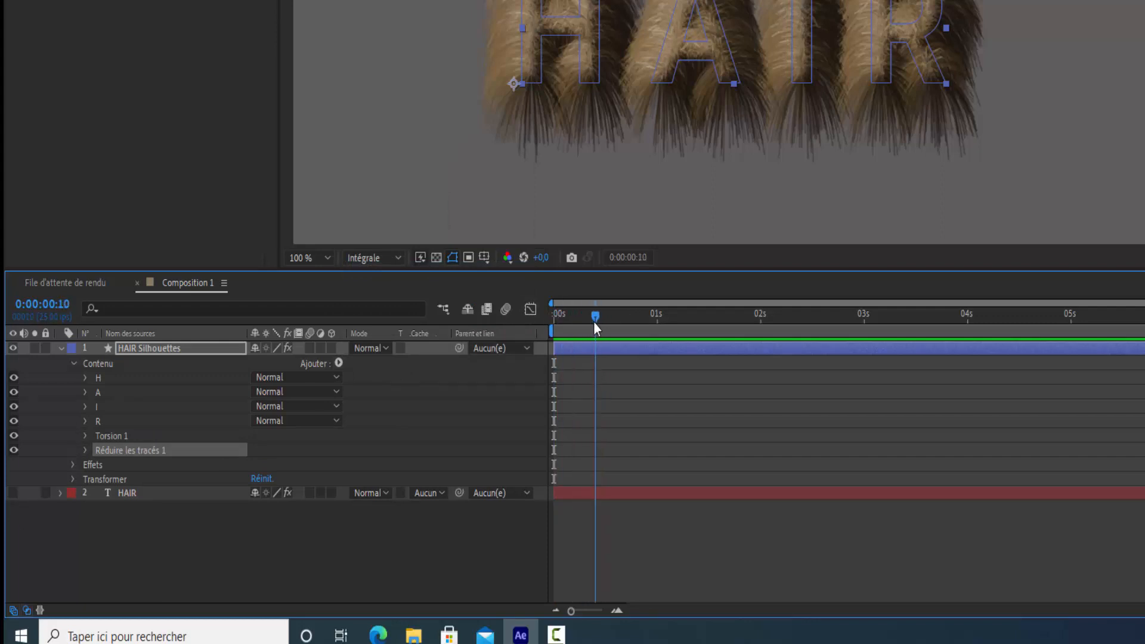
left_click(85, 436)
left_click(258, 449)
type("0")
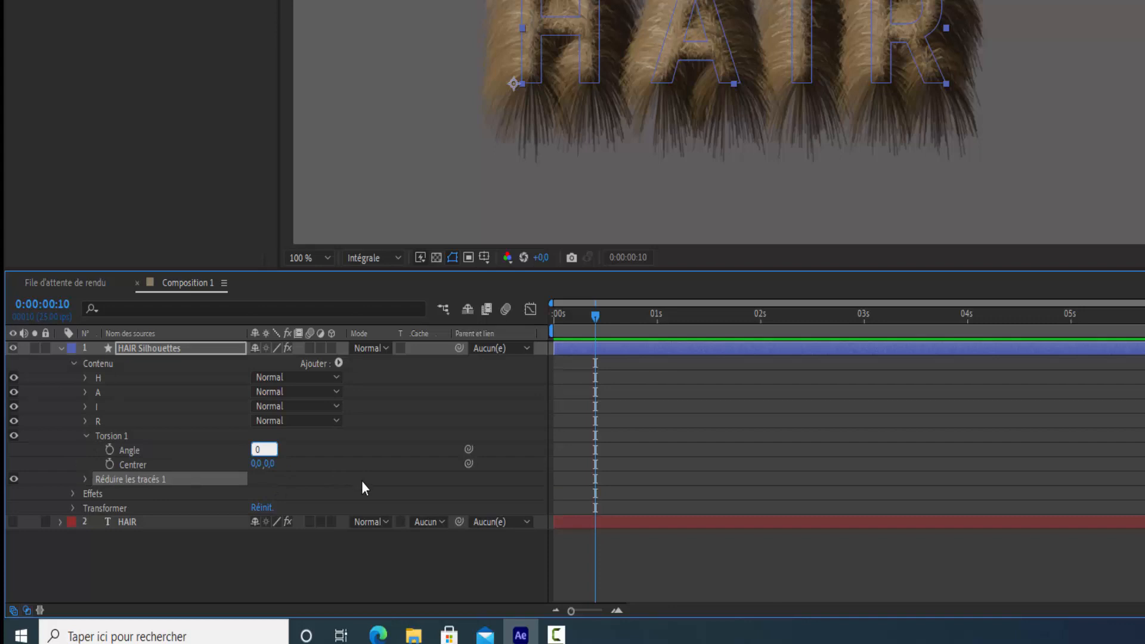
left_click(109, 449)
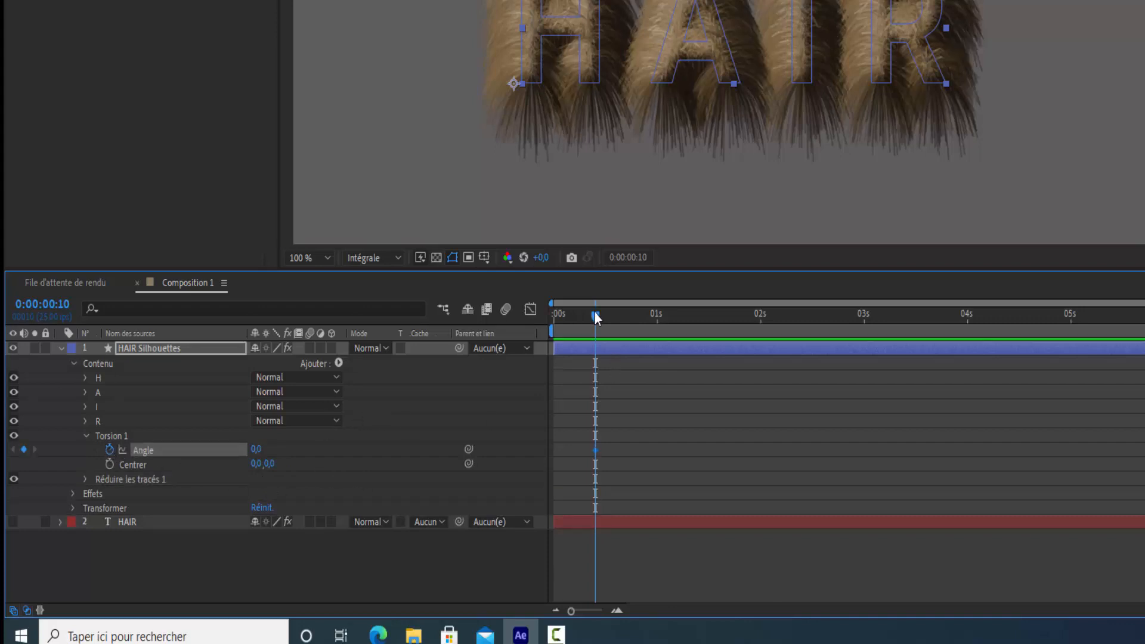
Add a Torsion Angle keyframe of 10 at 0:00:05:00.
left_click_drag(595, 316, 1070, 331)
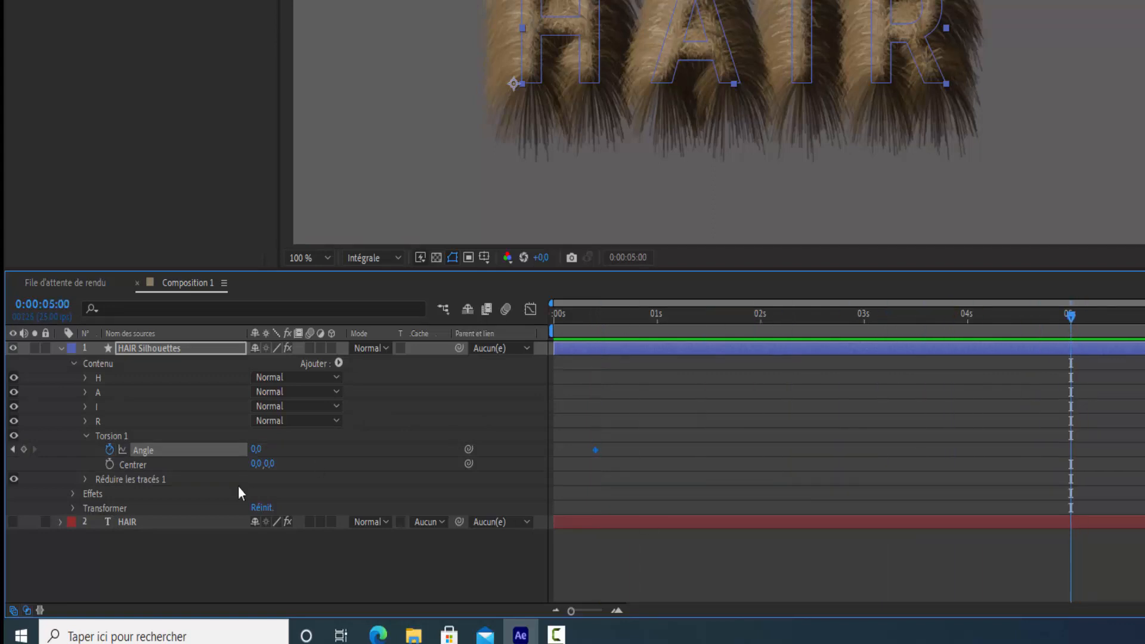
left_click(259, 452)
type("10")
left_click(305, 456)
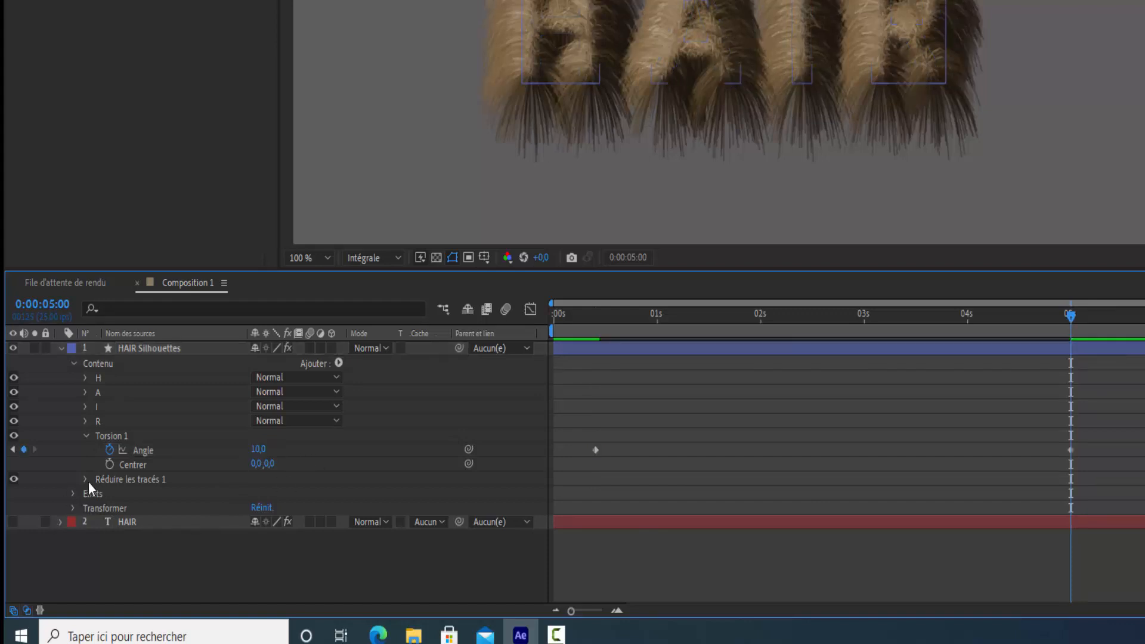
Set Début and Fin of Réduire les tracés 1 to 50% at 0:00:00:10 and keyframe both.
left_click_drag(1071, 313, 594, 460)
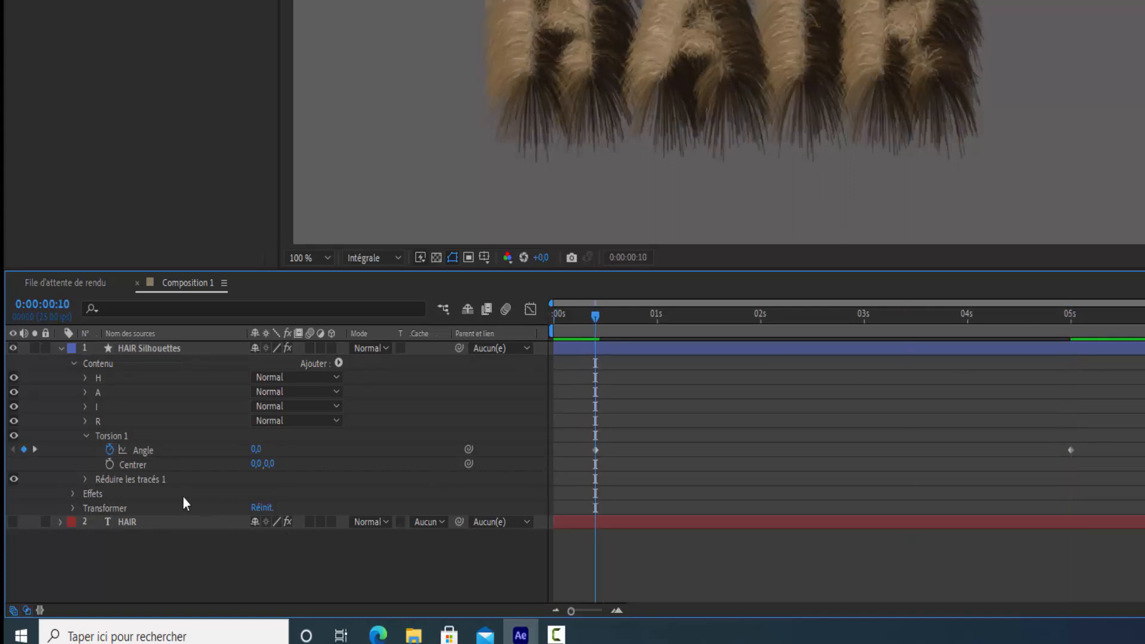
left_click(85, 481)
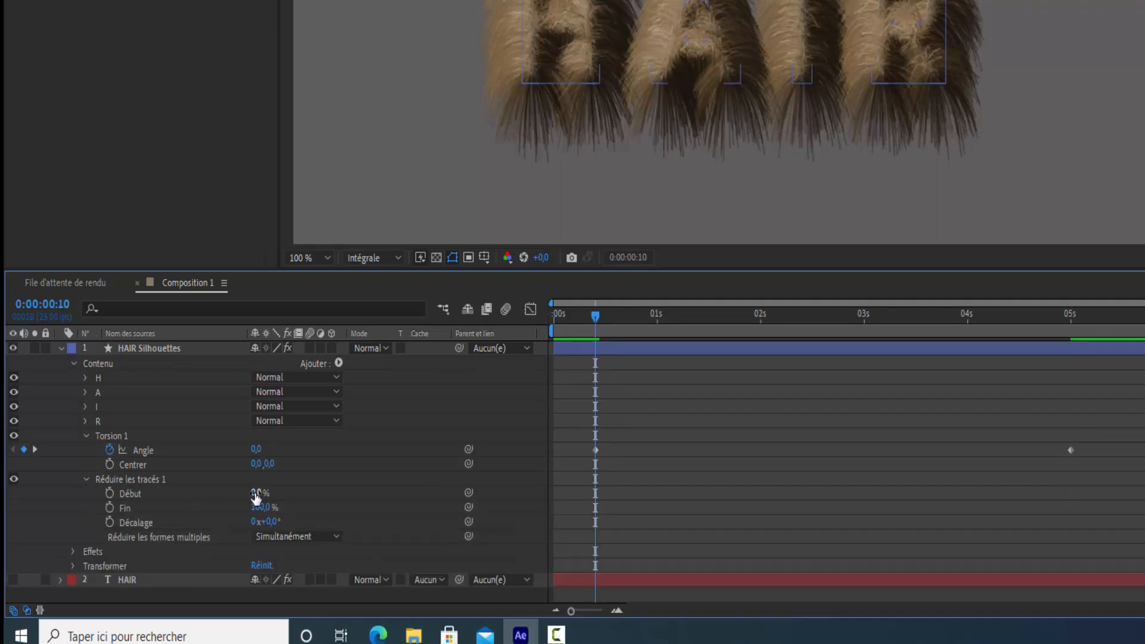
left_click(256, 494)
type("50")
left_click(257, 508)
type("5")
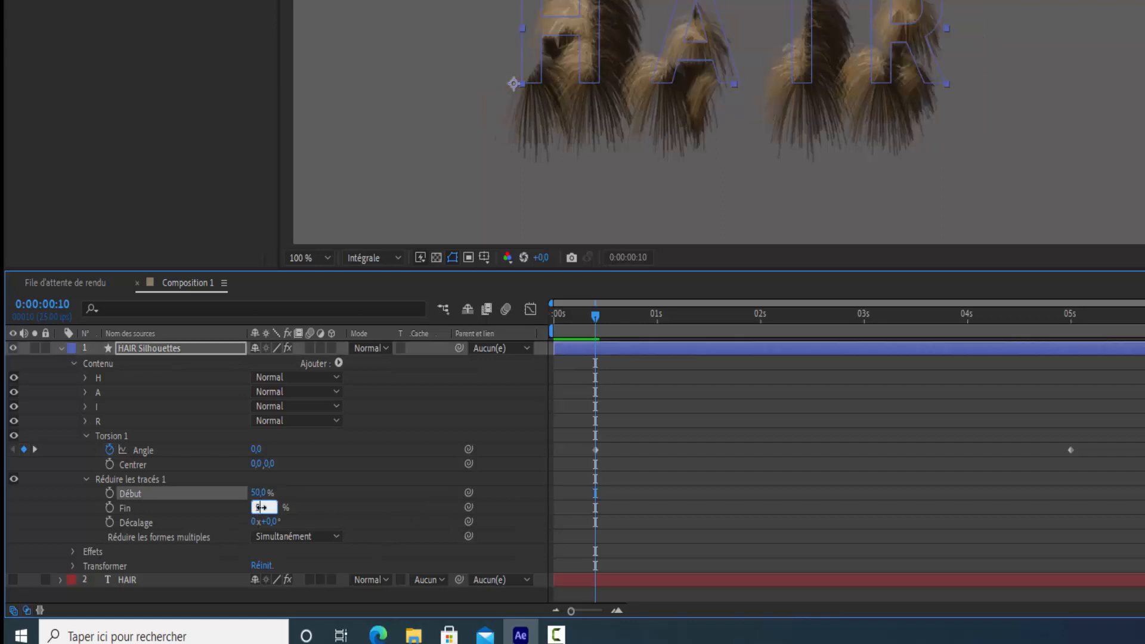
type("0")
left_click(366, 497)
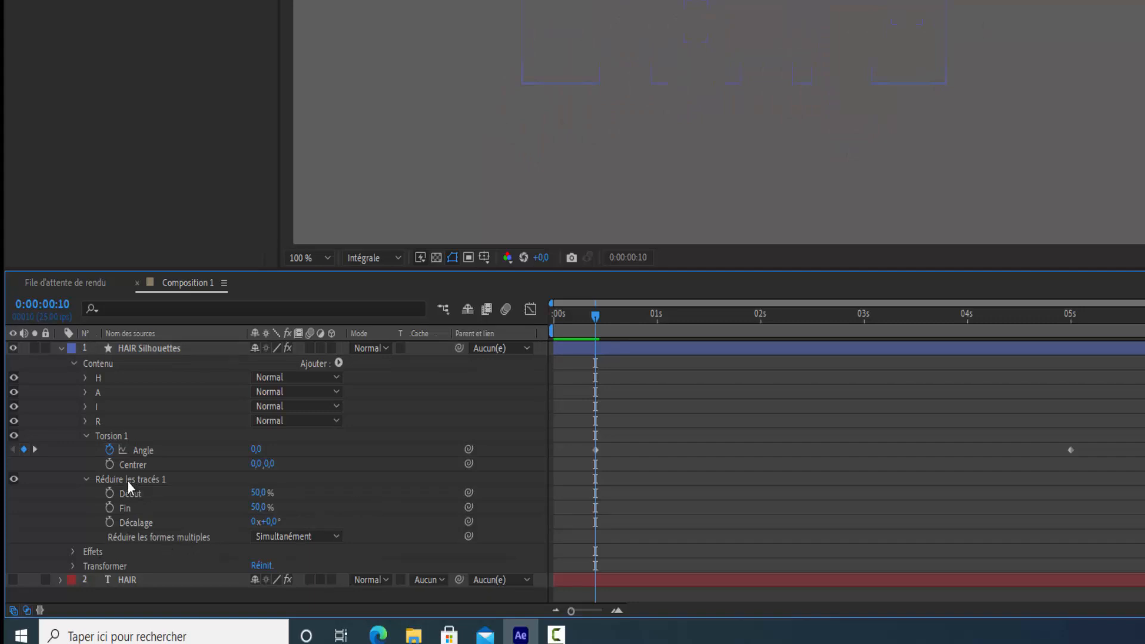
left_click(109, 493)
left_click(109, 507)
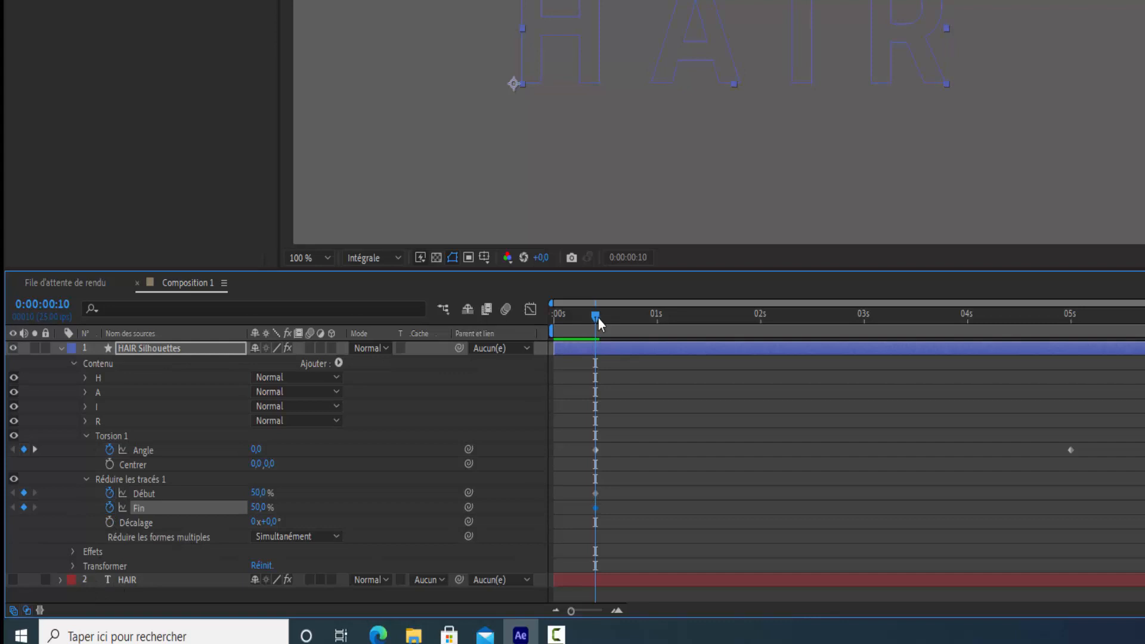
At 0:00:05:00, set the Réduire les tracés Début to 0% and Fin to 100%.
left_click_drag(600, 324, 1078, 433)
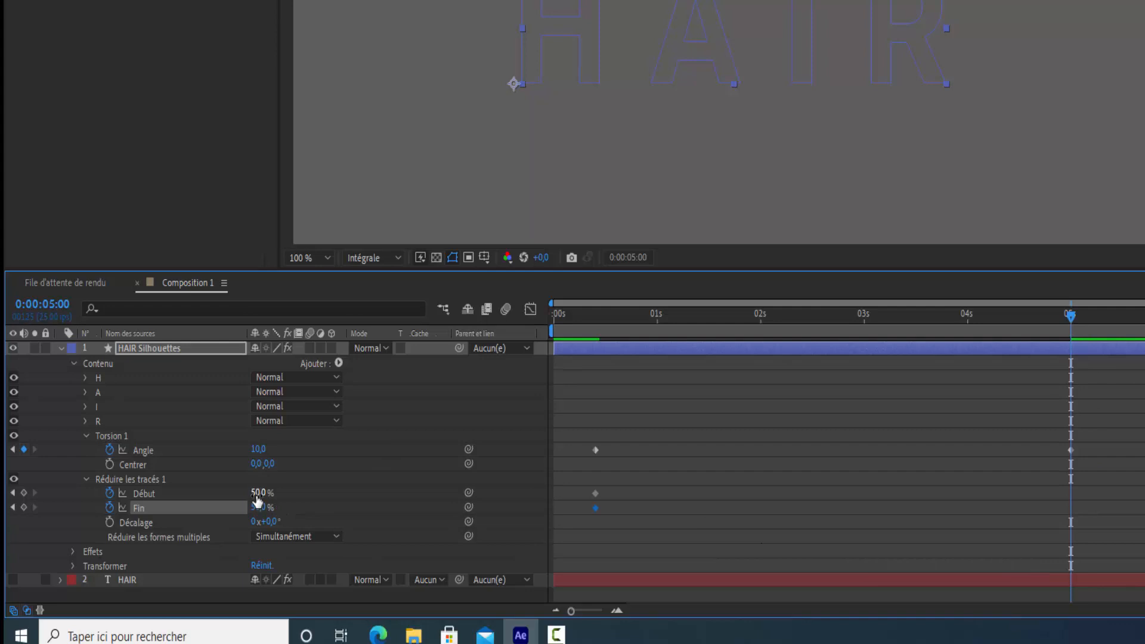
left_click(256, 494)
type("0")
key("Return")
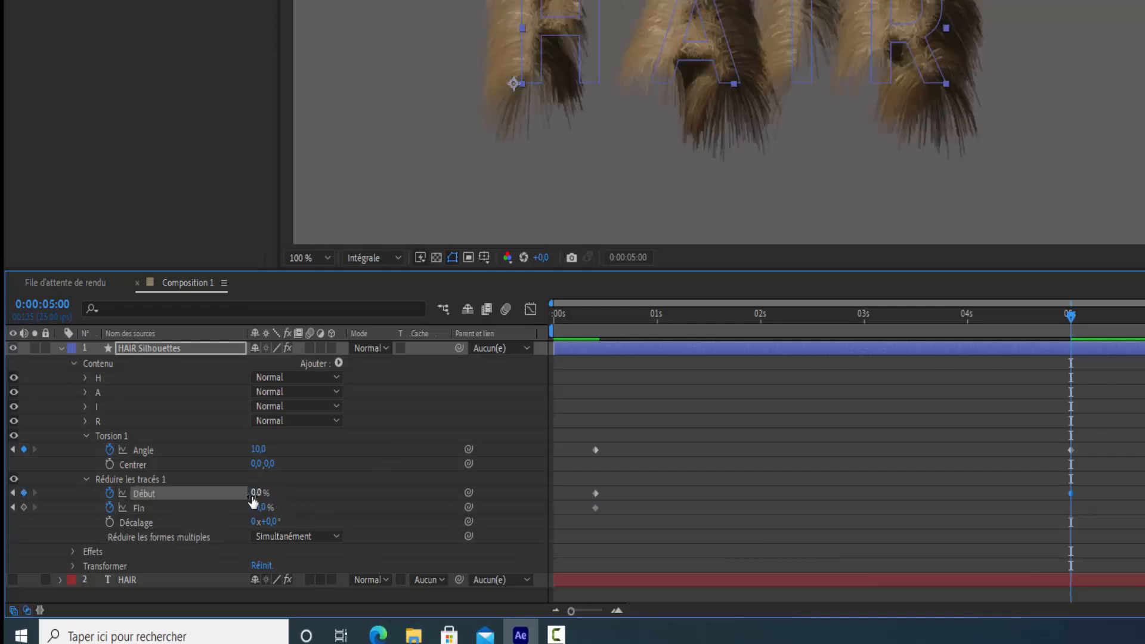
left_click(257, 508)
type("100")
key("Return")
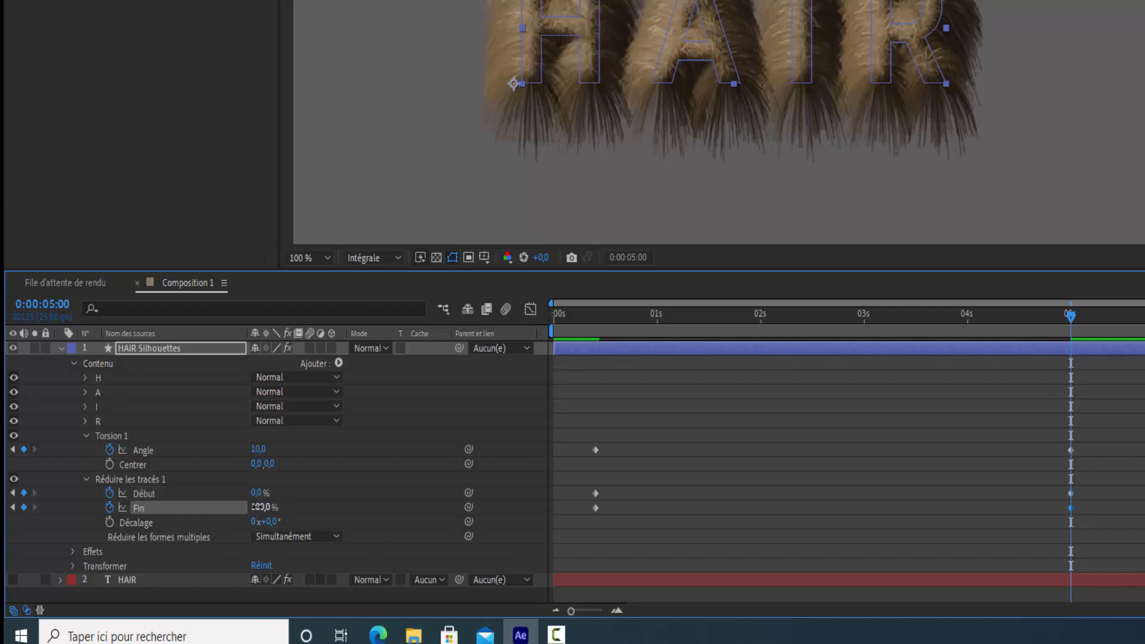
Apply the Lissage de vitesse easing to all the Angle, Début and Fin keyframes.
left_click_drag(1072, 311, 1071, 416)
left_click_drag(1102, 438, 590, 540)
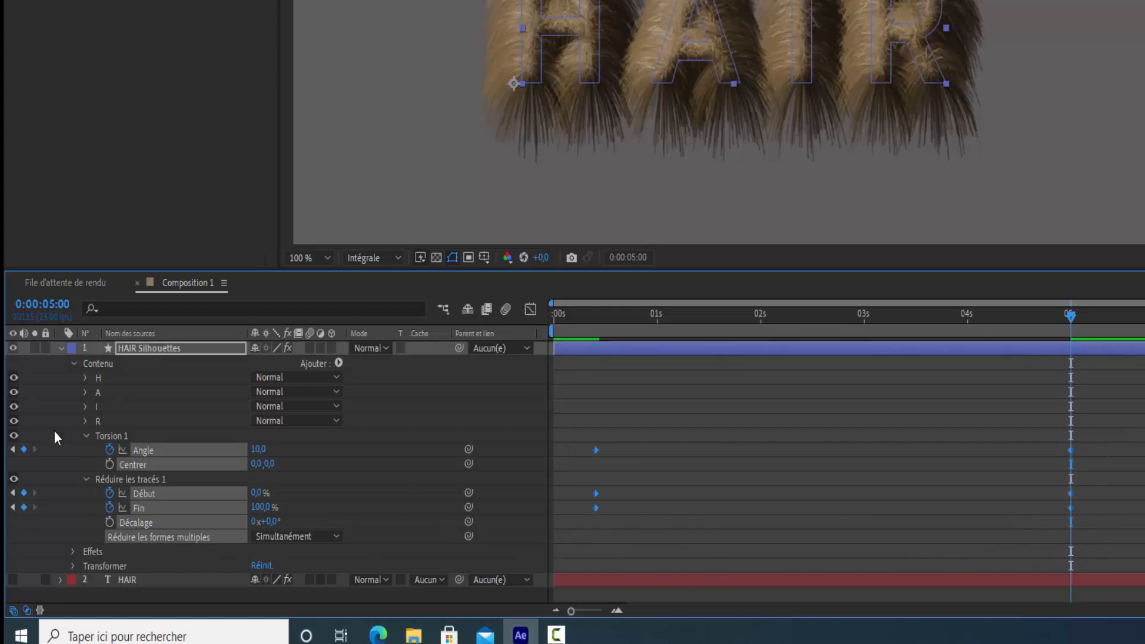
right_click(1075, 451)
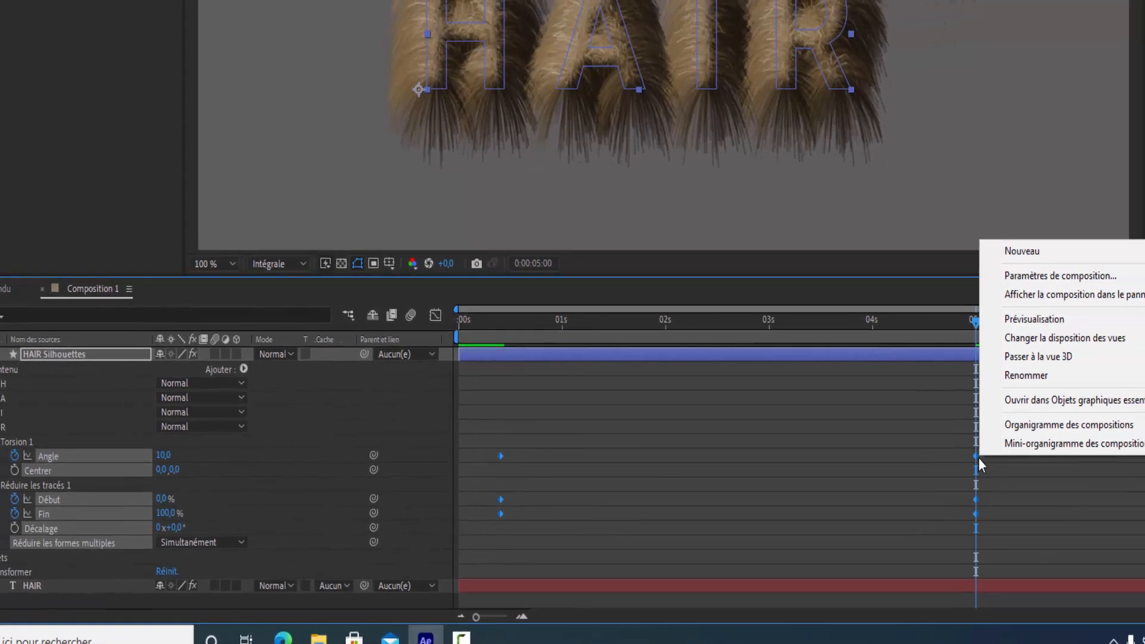
left_click(1072, 450)
right_click(957, 457)
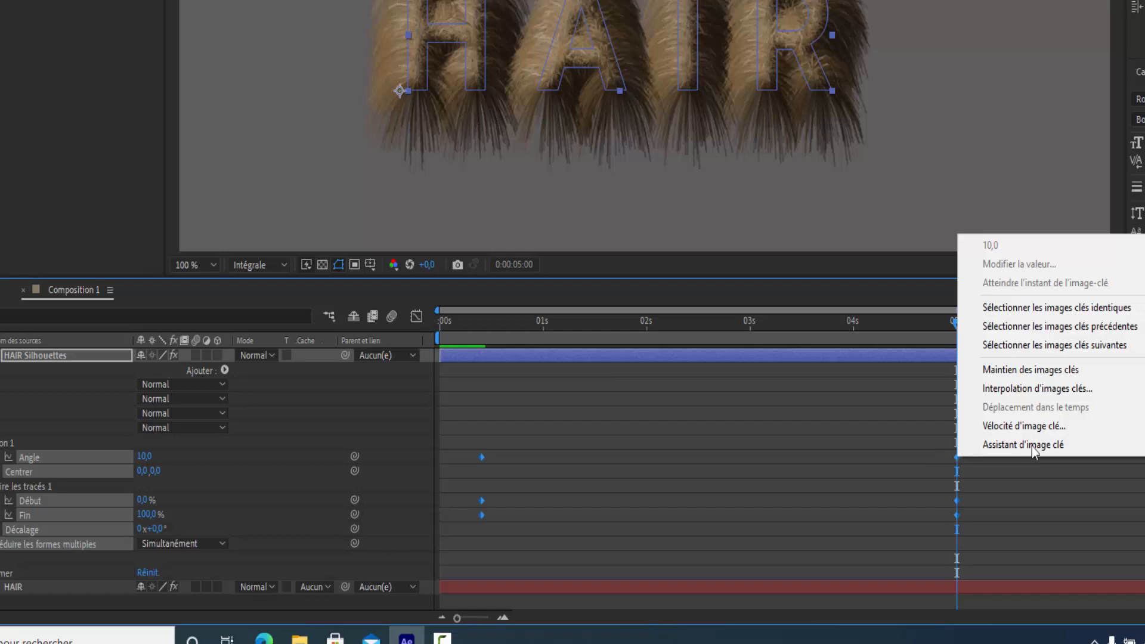
mouse_move(1040, 445)
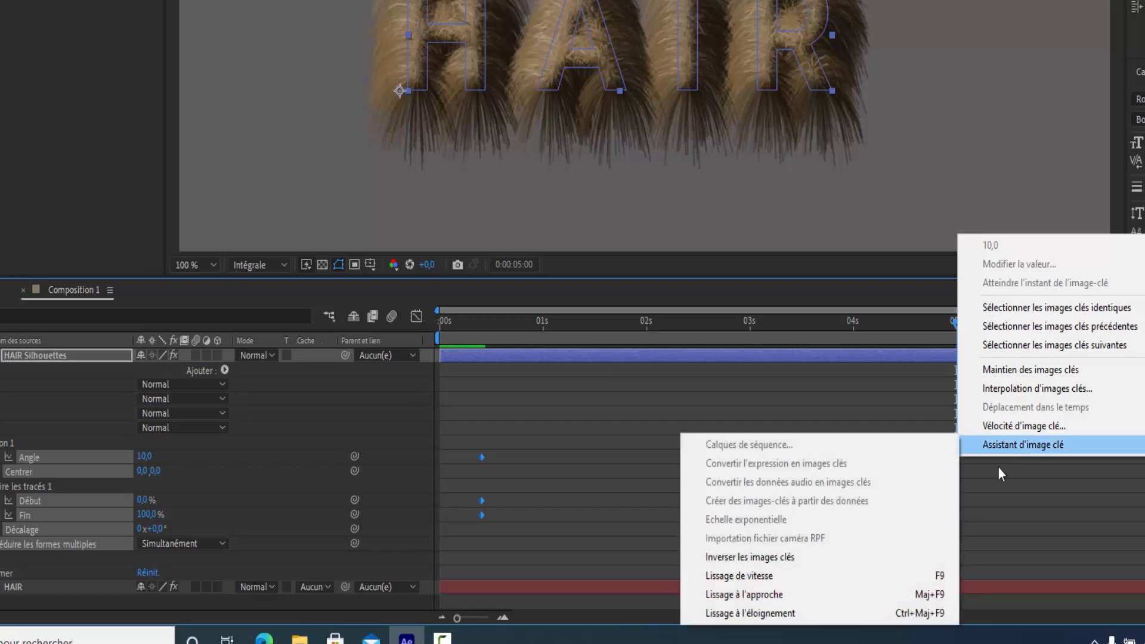
left_click(741, 575)
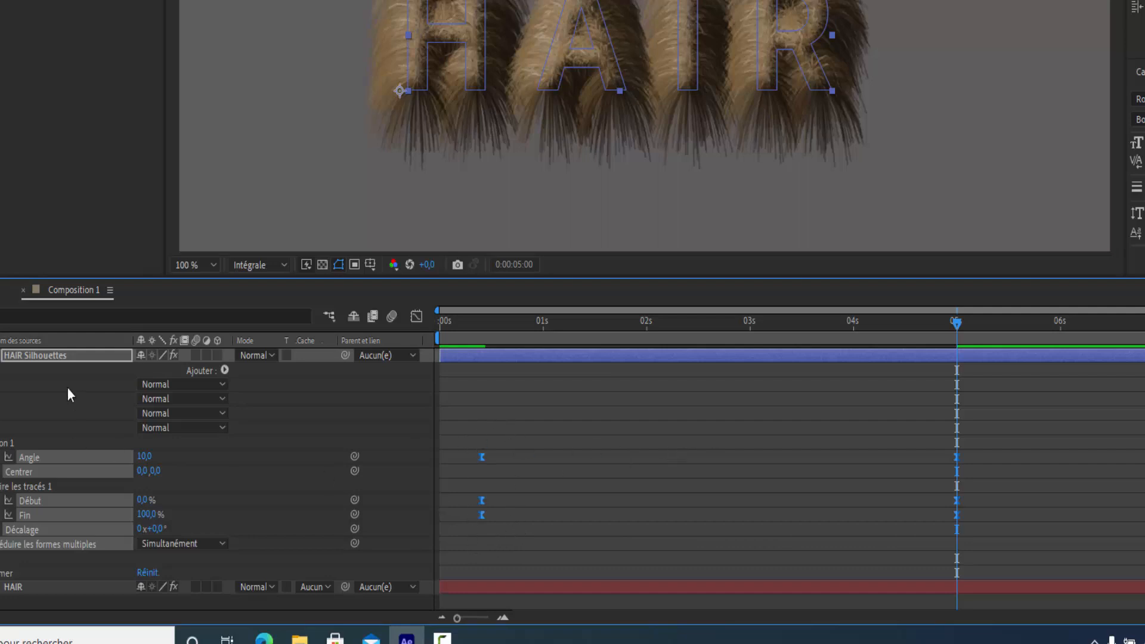
Collapse the HAIR Silhouettes layer and reveal only its keyframed properties.
left_click(0, 355)
key("Return")
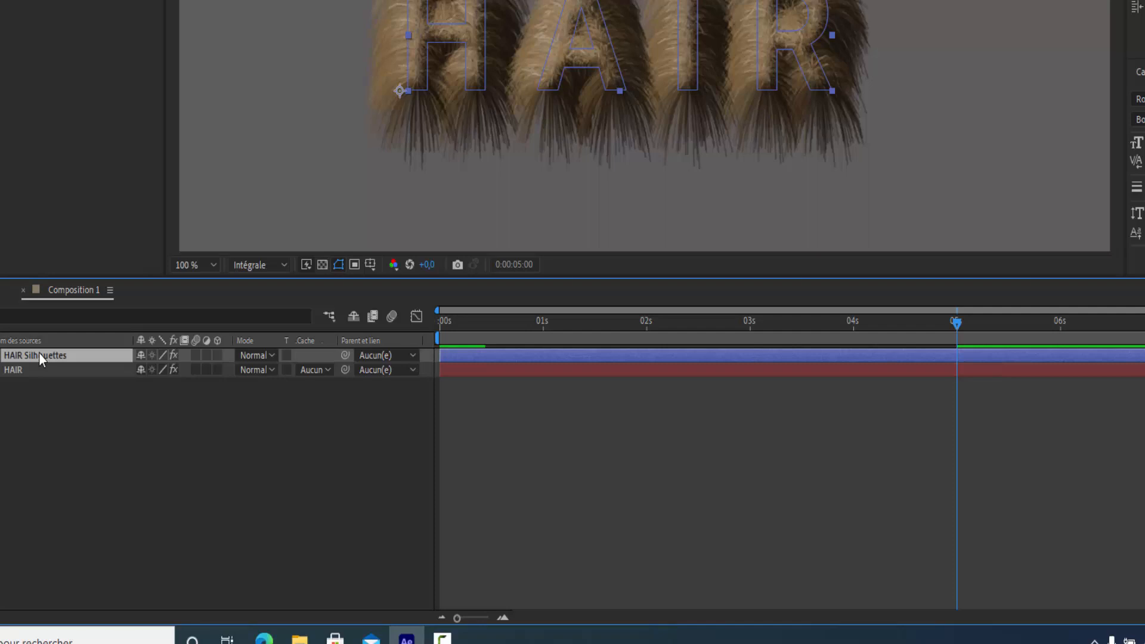
key("u")
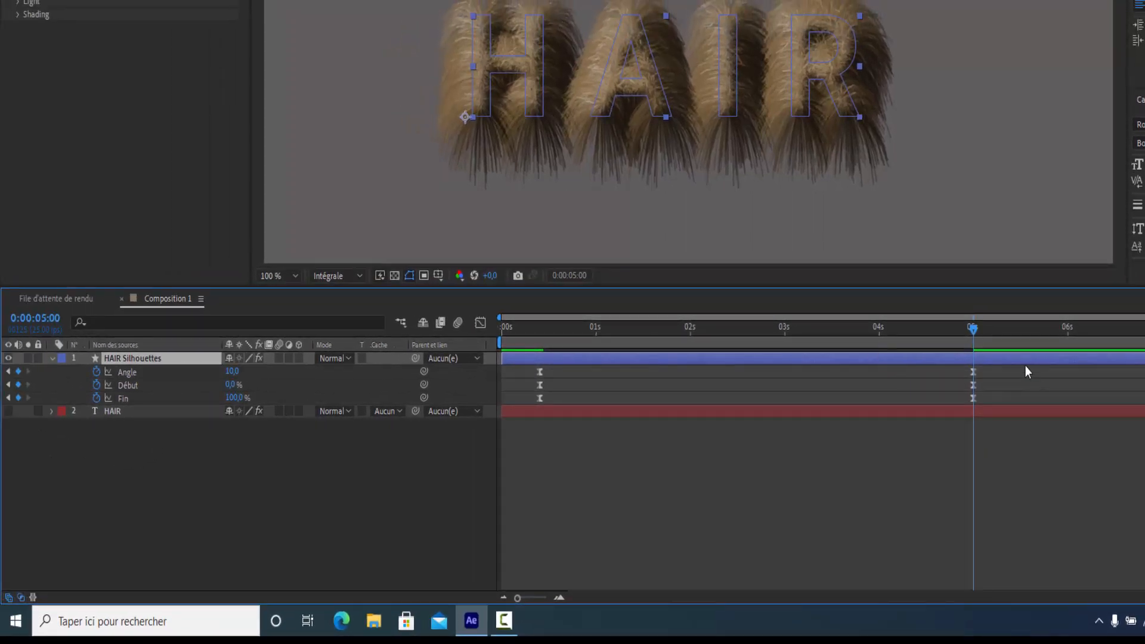
In the graph editor, extend the incoming speed handle of Fin's 5-second keyframe back to about 3.2 s.
left_click_drag(993, 366, 516, 403)
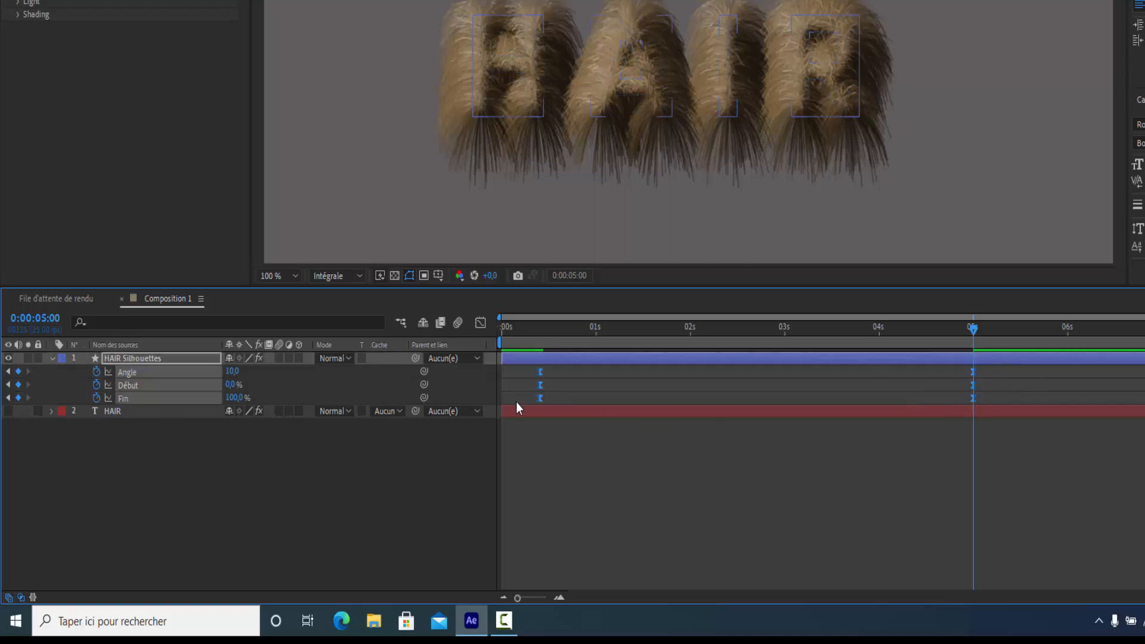
left_click(481, 324)
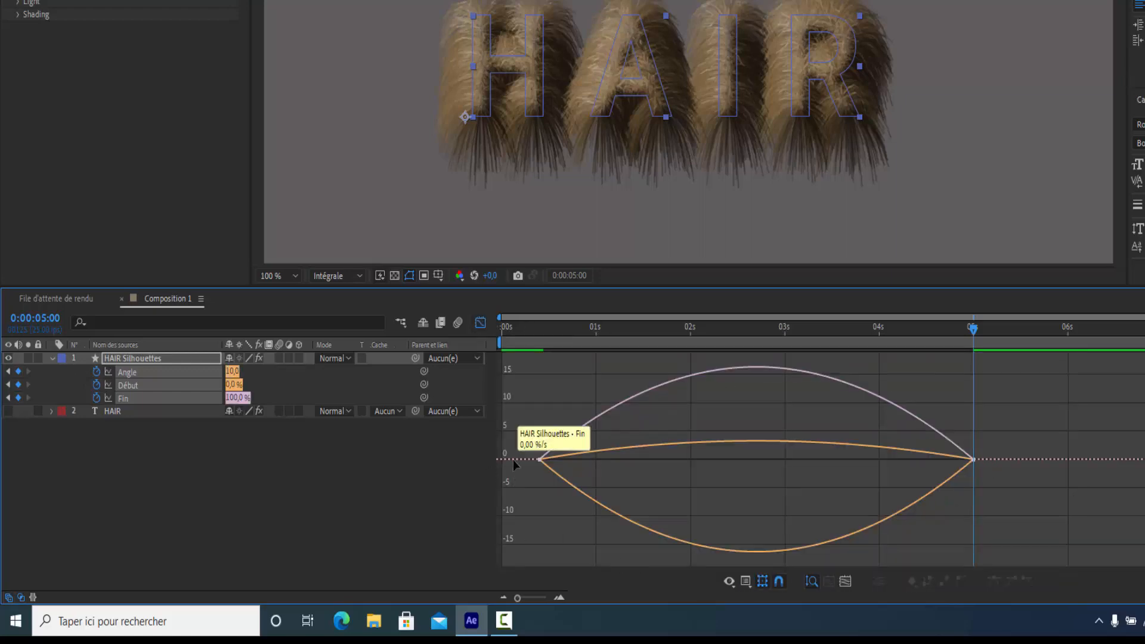
mouse_move(966, 461)
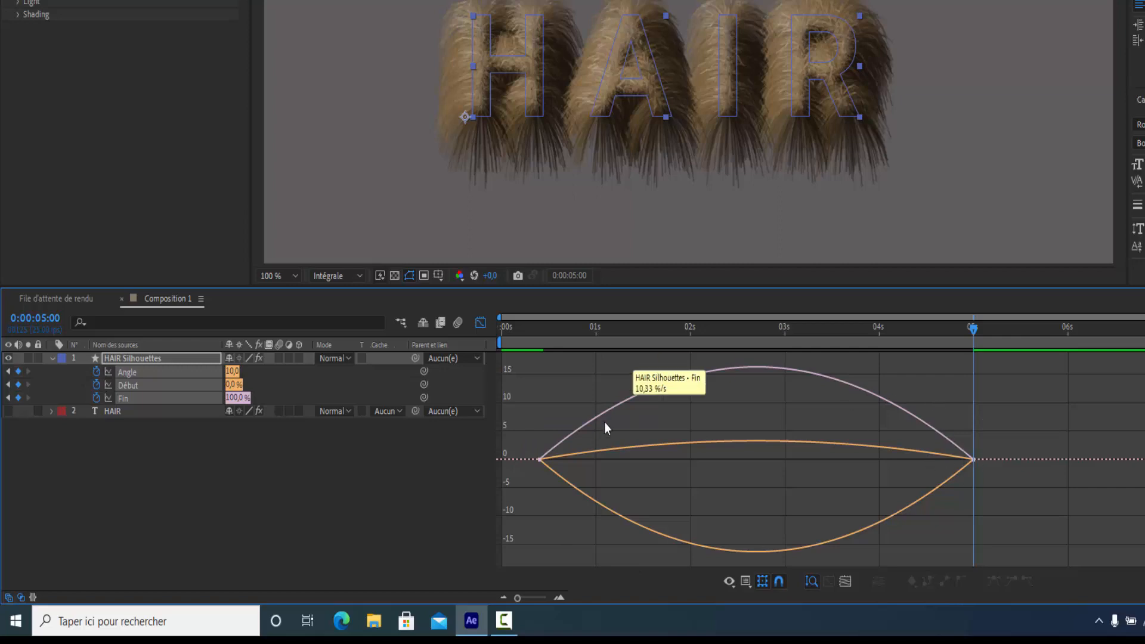
left_click(974, 460)
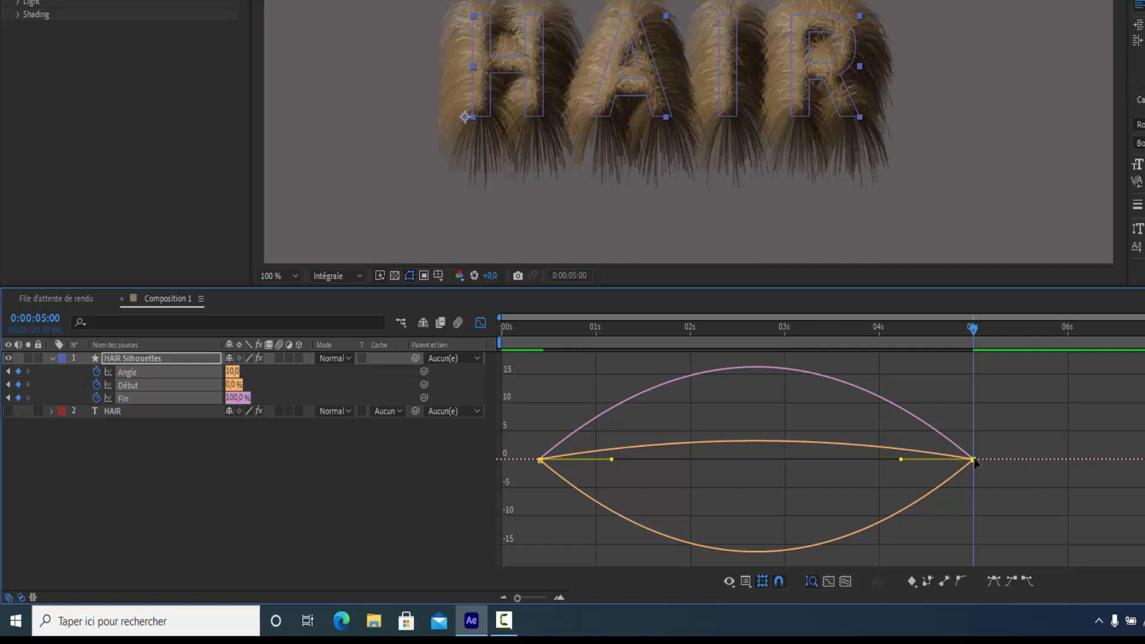
left_click_drag(901, 459, 804, 460)
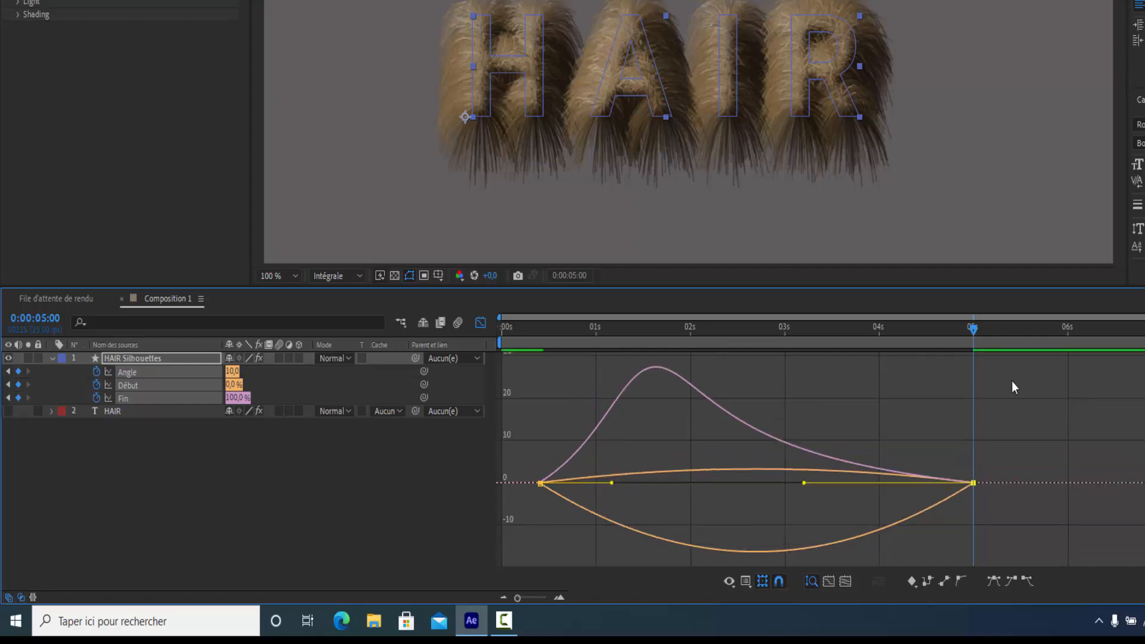
Preview the hair text animation from the start of the composition.
left_click_drag(972, 331, 491, 489)
key("space")
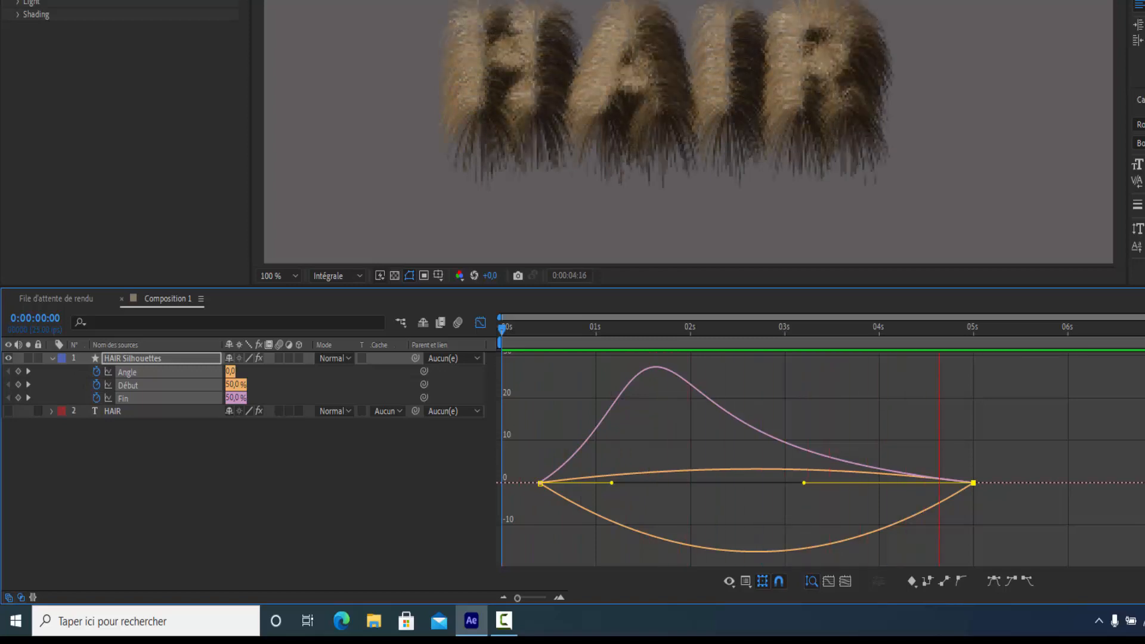
mouse_move(655, 371)
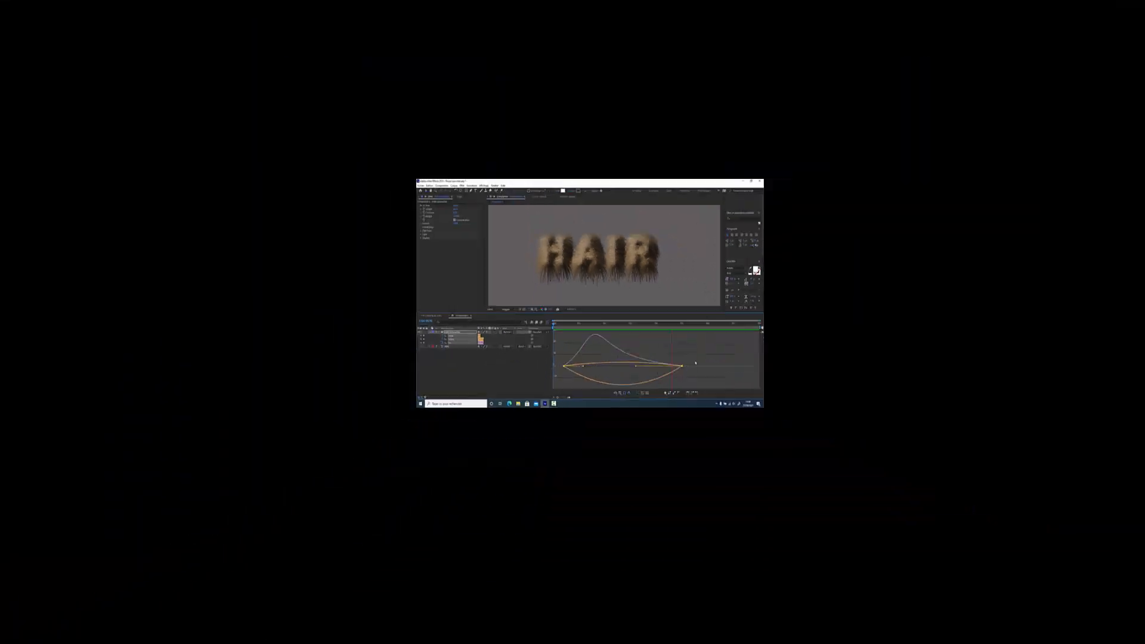
key("space")
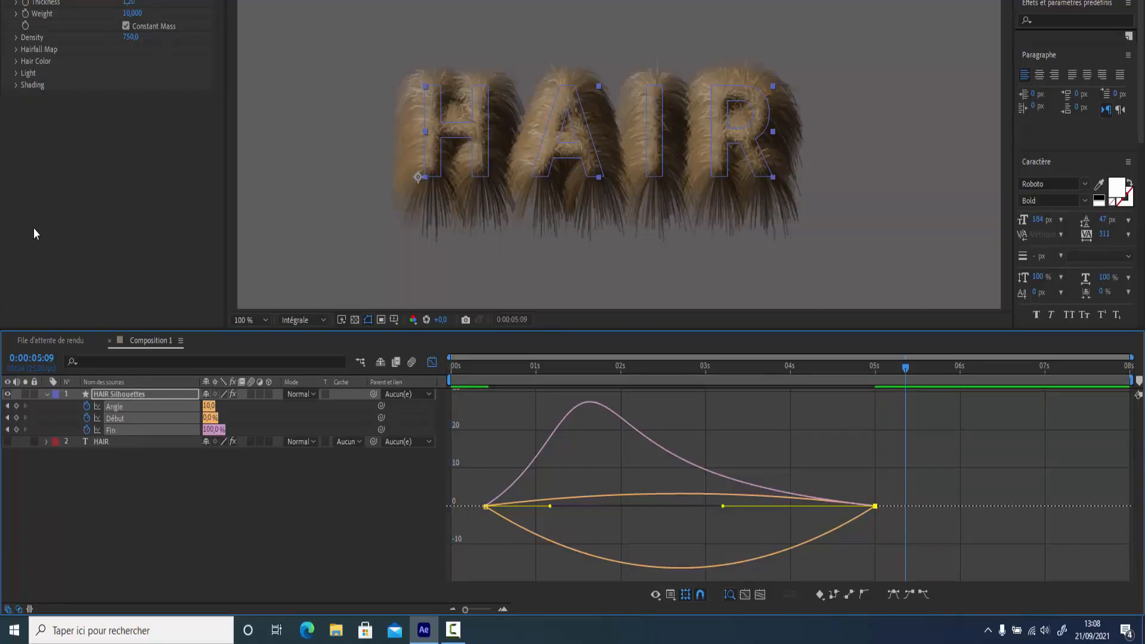
Deselect the keyframes and move the current time to 0:00:05:00.
left_click(101, 95)
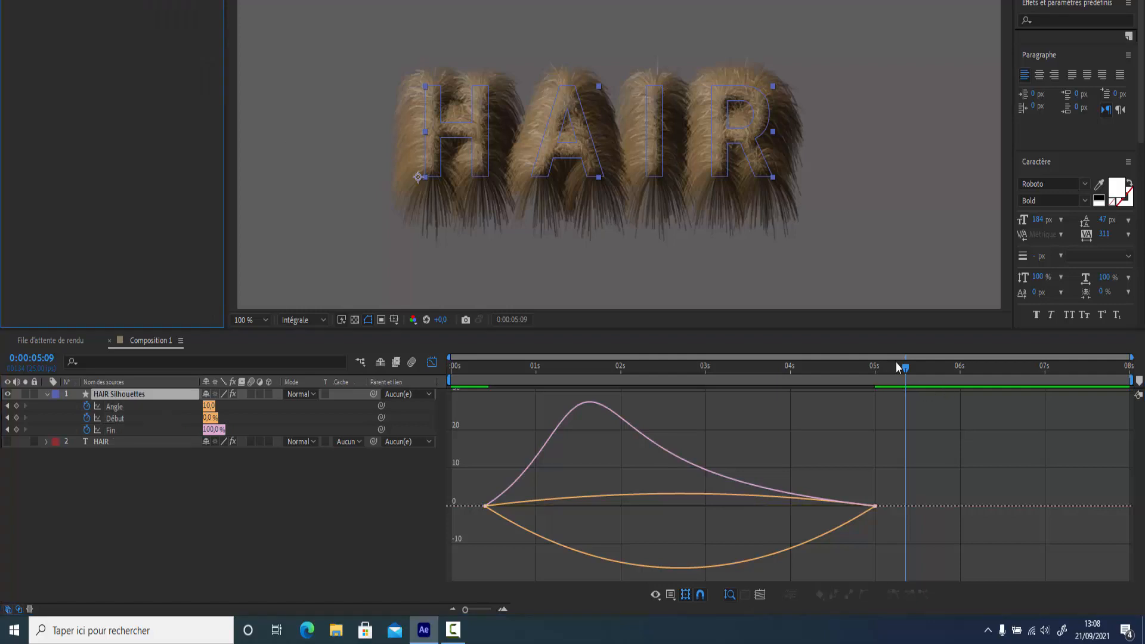
left_click_drag(905, 368, 878, 469)
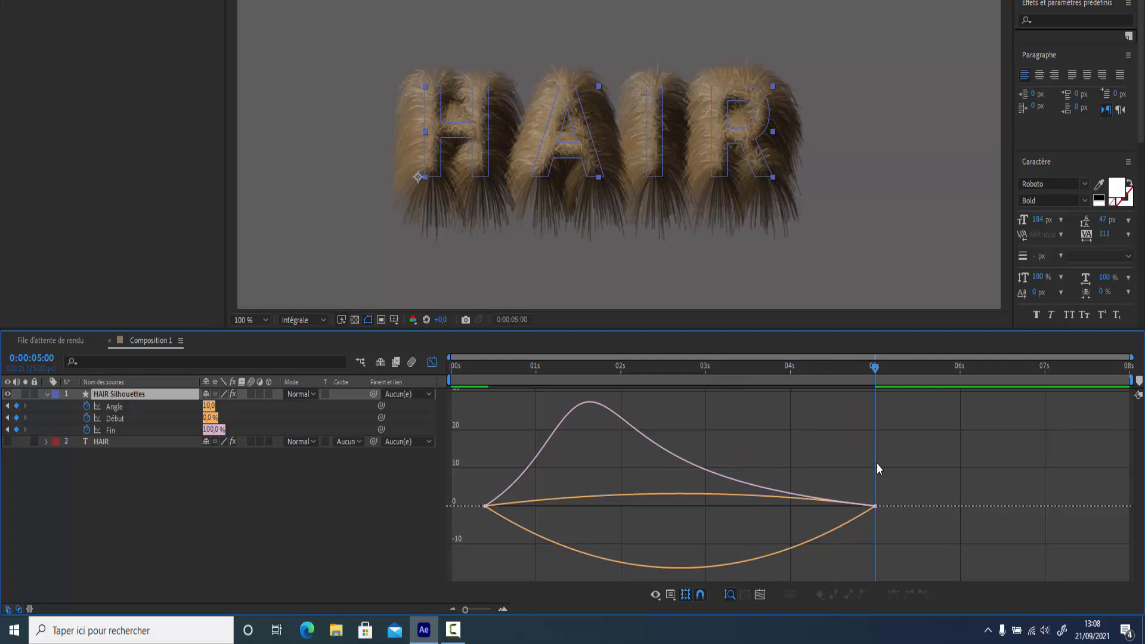